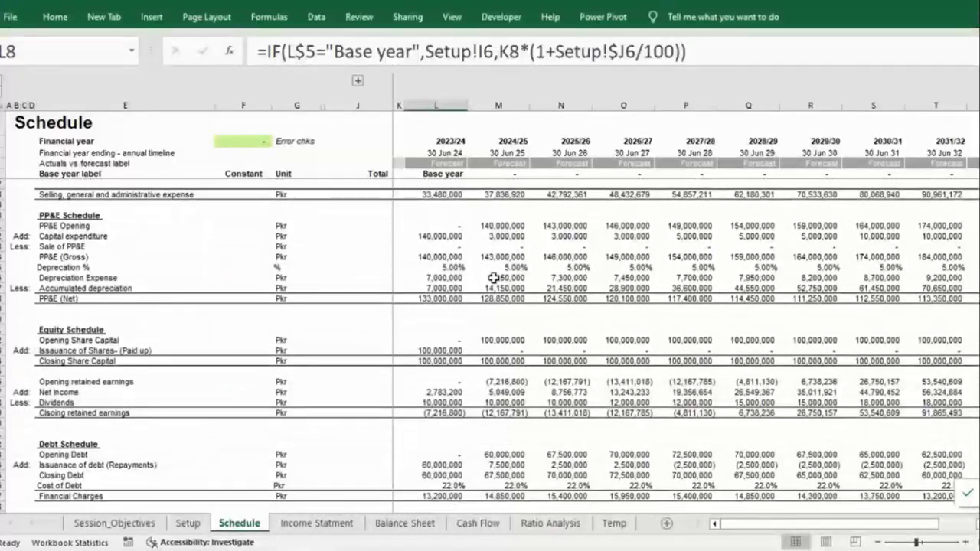
Step: Flip through the Income Statment, Balance Sheet and Cash Flow sheets, ending on the Setup sheet
left_click(317, 523)
mouse_move(739, 524)
left_mouse_down()
mouse_move(788, 524)
mouse_move(746, 524)
left_mouse_up()
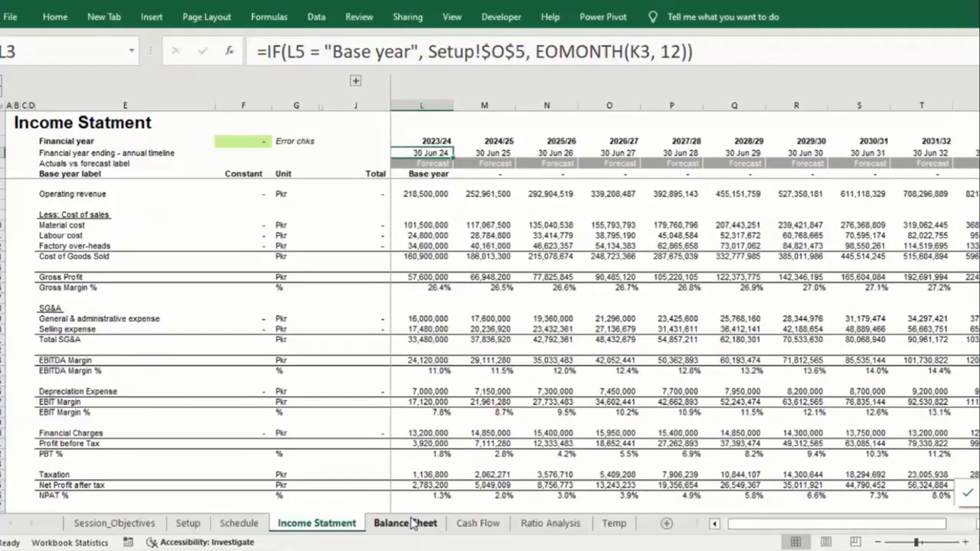
left_click(420, 523)
left_click(485, 523)
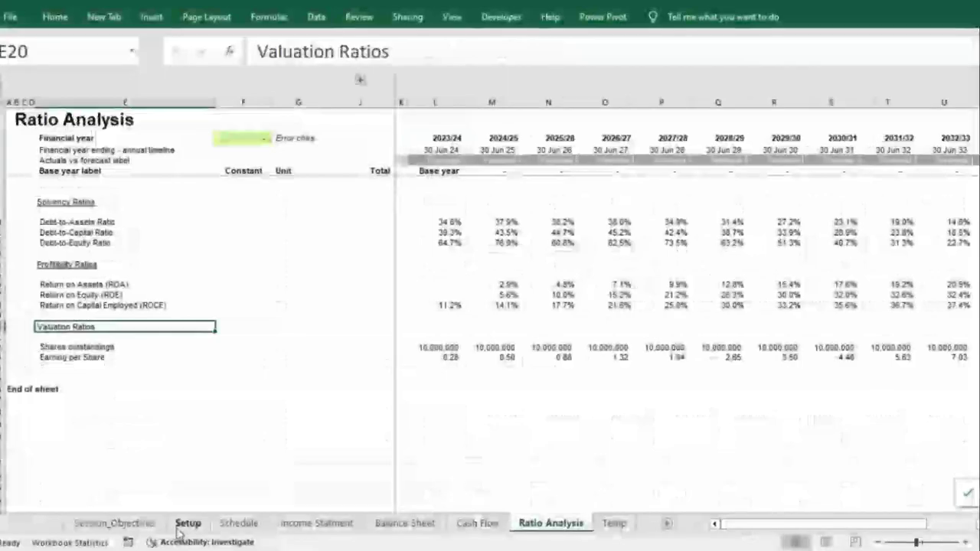
left_click(187, 522)
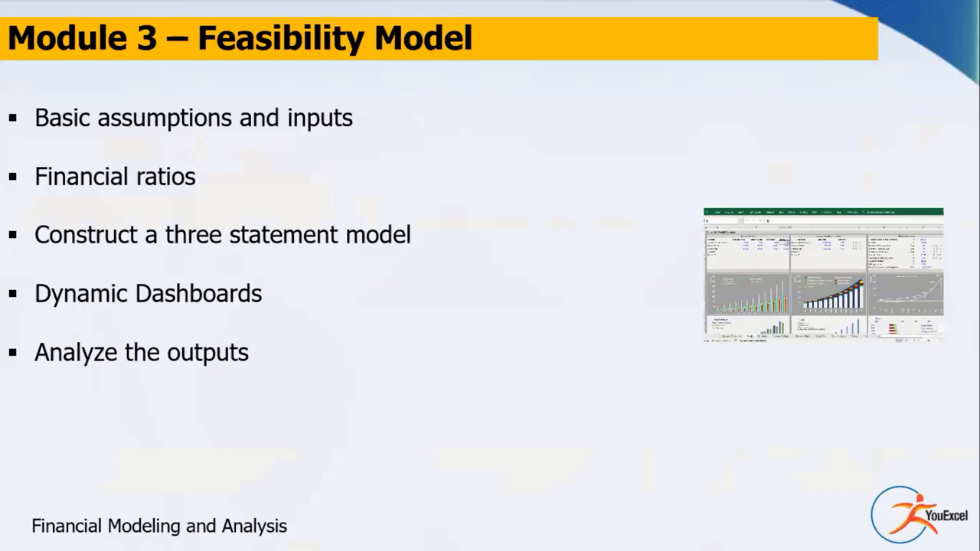
Step: Advance the slideshow to the Module 4 – Comparative Case Study slide
left_click(411, 242)
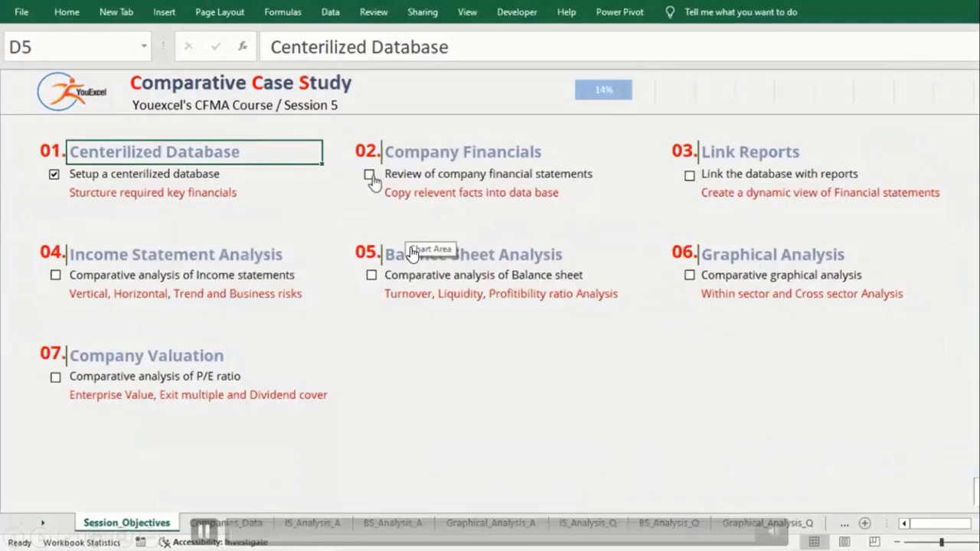
Step: Tick objectives 02 and 03, then browse across the Companies_Data sheet's columns
left_click(370, 174)
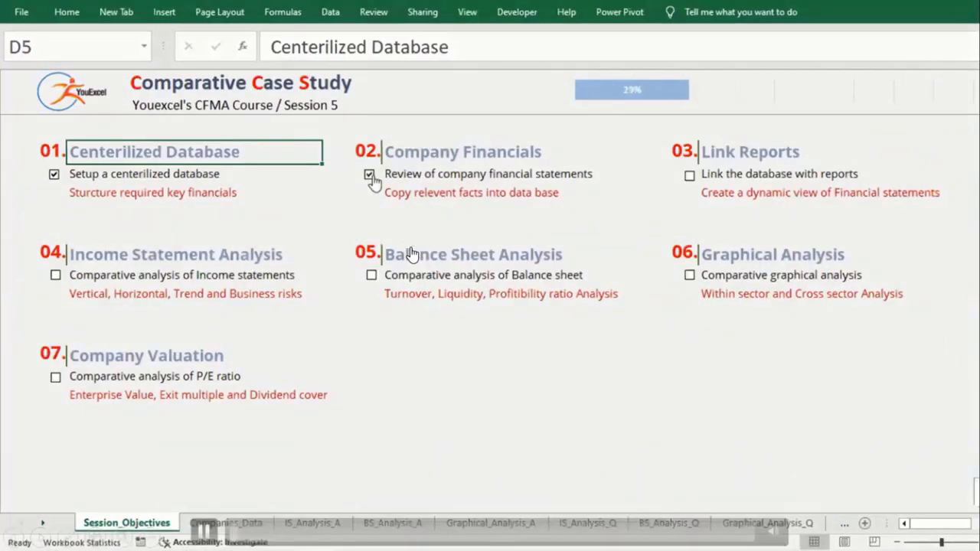
left_click(689, 176)
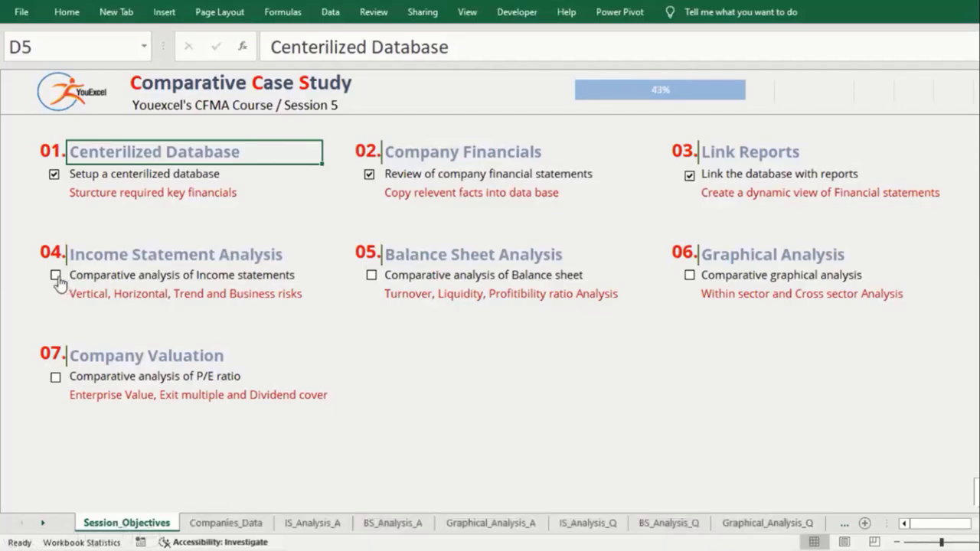
left_click(224, 522)
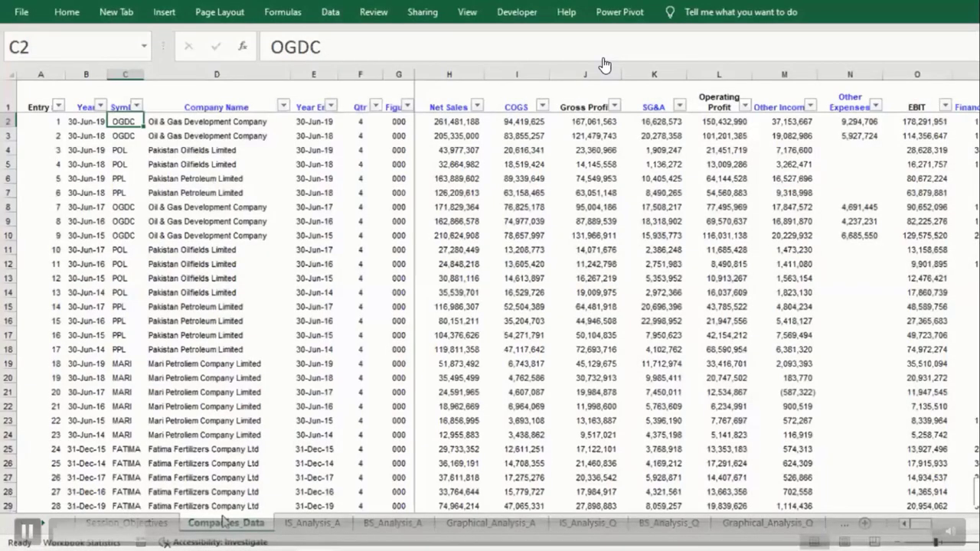
key("Right")
key("Right")
key("Right")
key("Right")
key("Right")
key("Right")
key("Right")
key("Right")
key("Right")
key("Right")
key("Right")
key("Right")
key("Right")
key("Right")
key("Right")
key("Right")
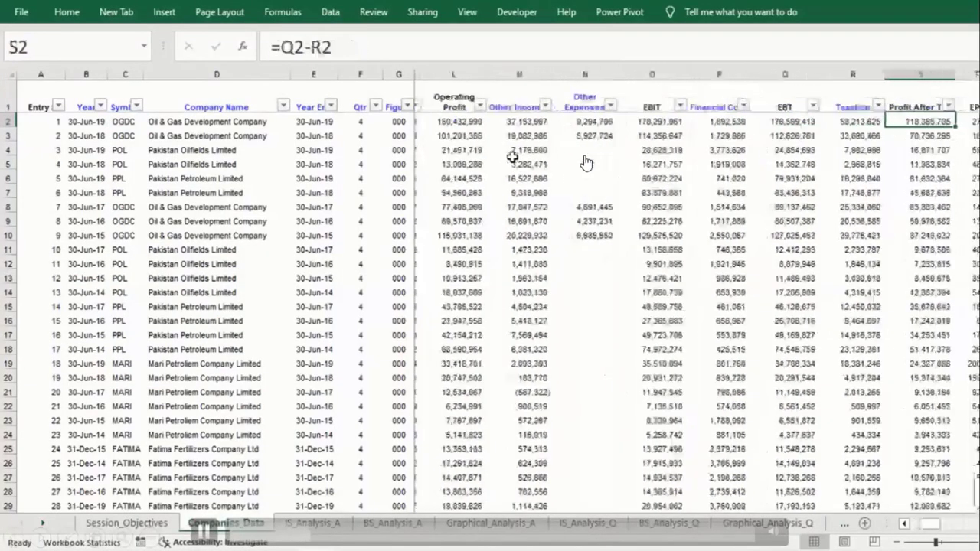
key("Right")
key("Right")
key("Right")
key("Right")
key("Right")
key("Right")
key("Right")
key("Right")
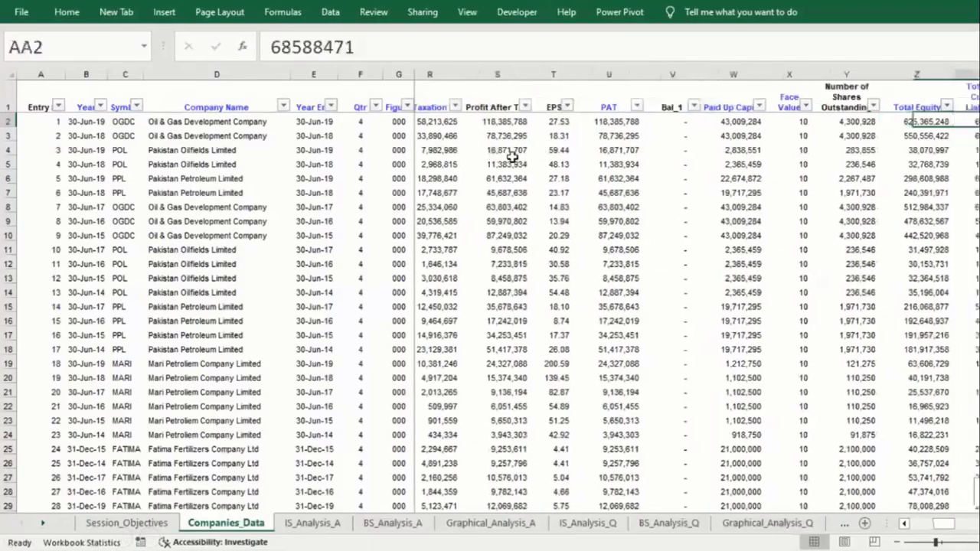
key("Right")
key("Right")
key("Right")
key("Right")
key("Right")
key("Right")
key("Right")
key("Right")
key("Right")
key("Right")
key("Right")
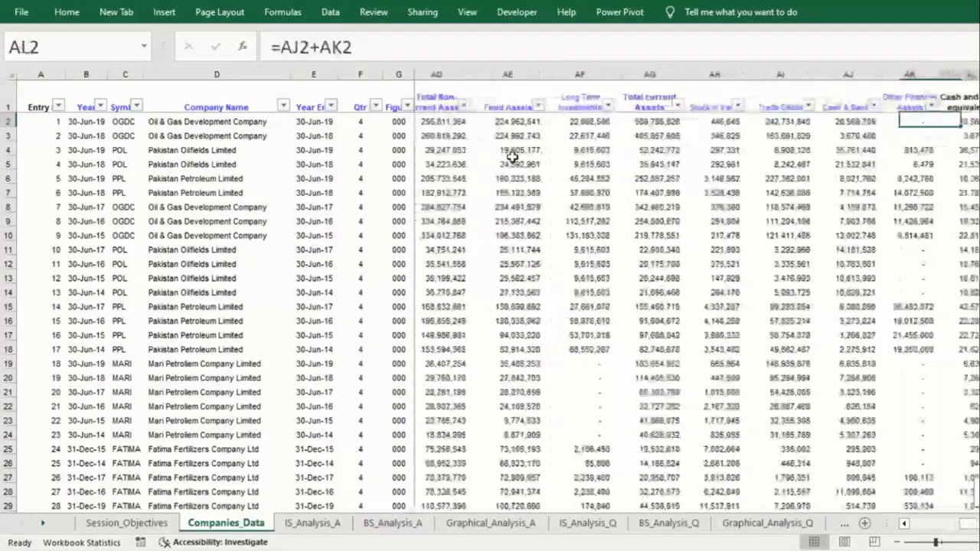
key("Right")
key("Right")
key("Right")
Step: Set Company A to OGDC on IS_Analysis_A and view the Graphical_Analysis_A comparison with EFERT
left_click(314, 522)
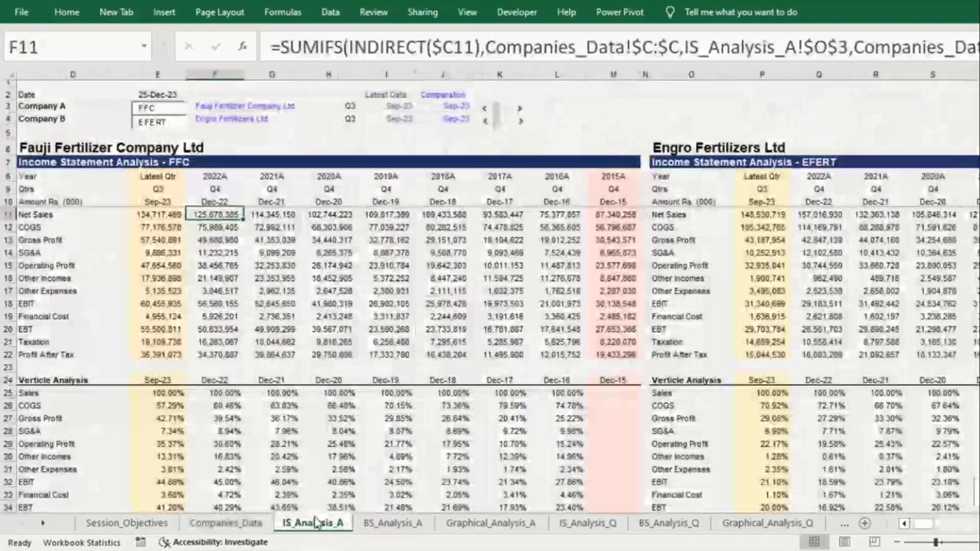
left_click(156, 107)
key("BackSpace")
key("BackSpace")
key("BackSpace")
type("O")
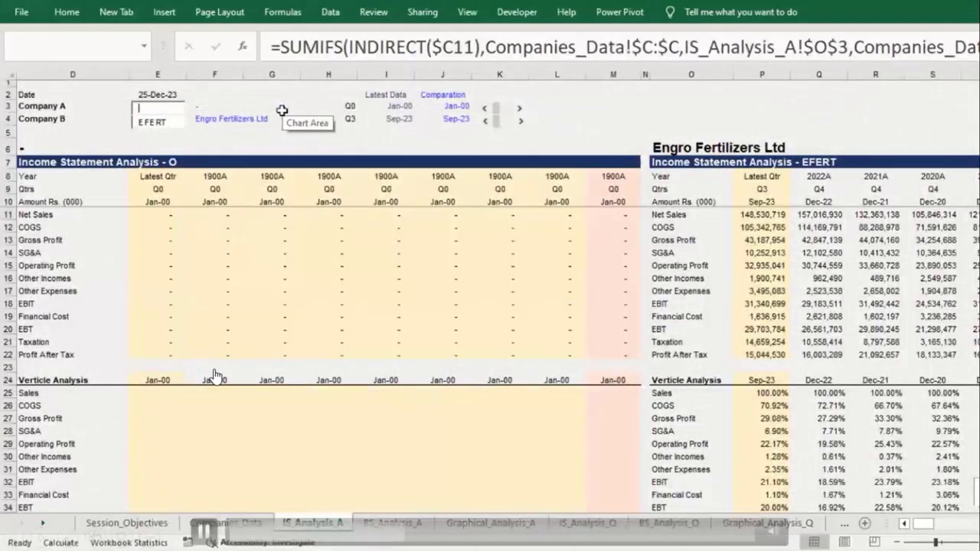
type("GDC")
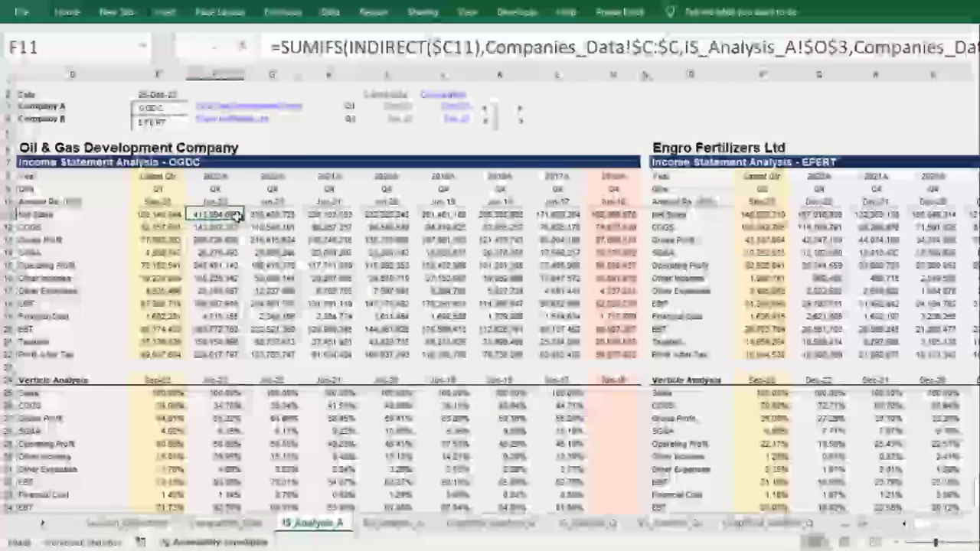
mouse_move(152, 136)
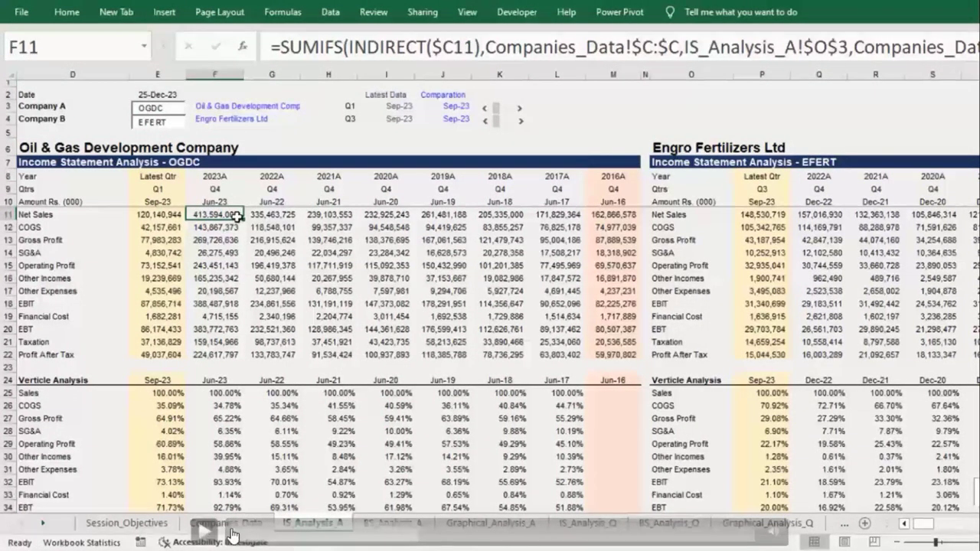
left_click(204, 529)
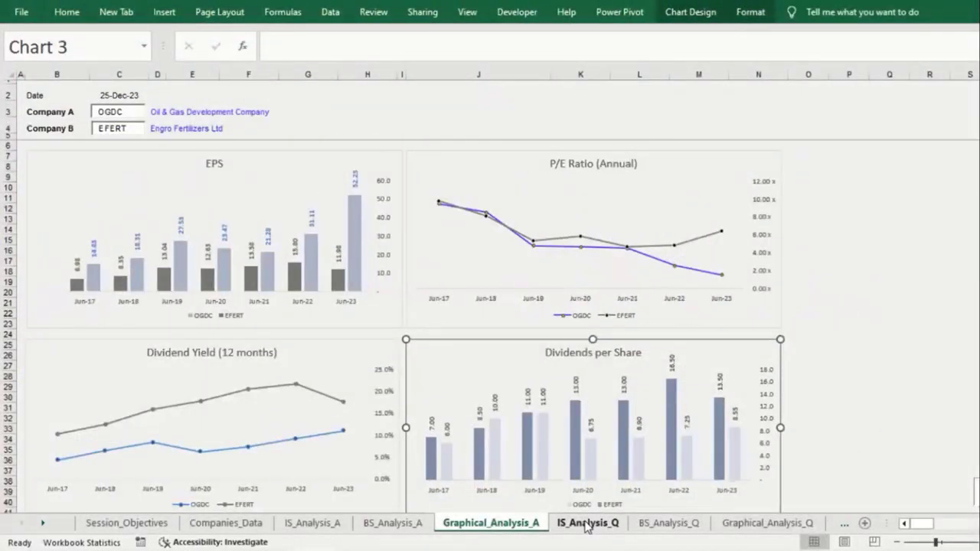
Step: Review the quarterly IS_Analysis_Q and BS_Analysis_Q sheets, then the Last_30_Trading_Days and Daily_Stock_Price sheets
left_click(589, 523)
left_click_drag(153, 180, 609, 181)
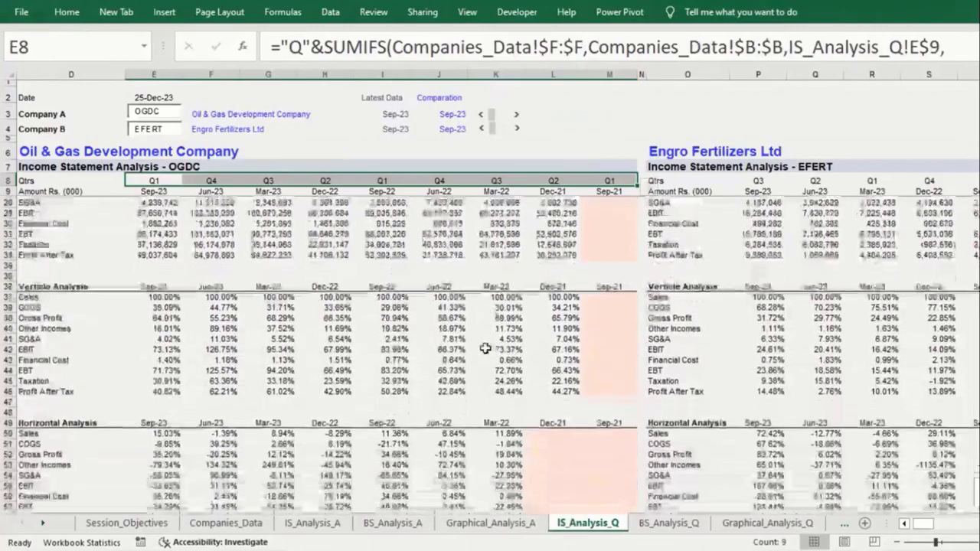
key("ctrl+Page_Down")
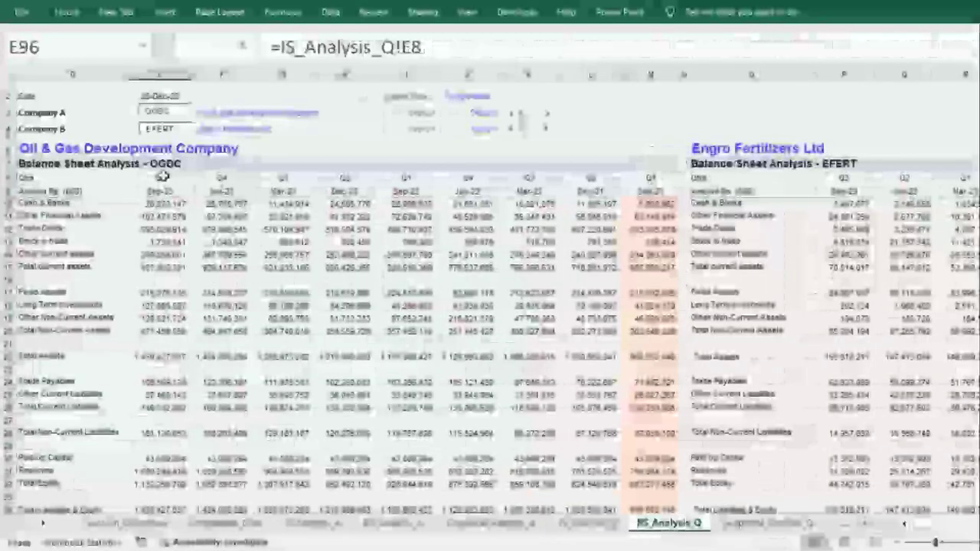
key("Down")
key("Down")
scroll(295, 256, "down", 3)
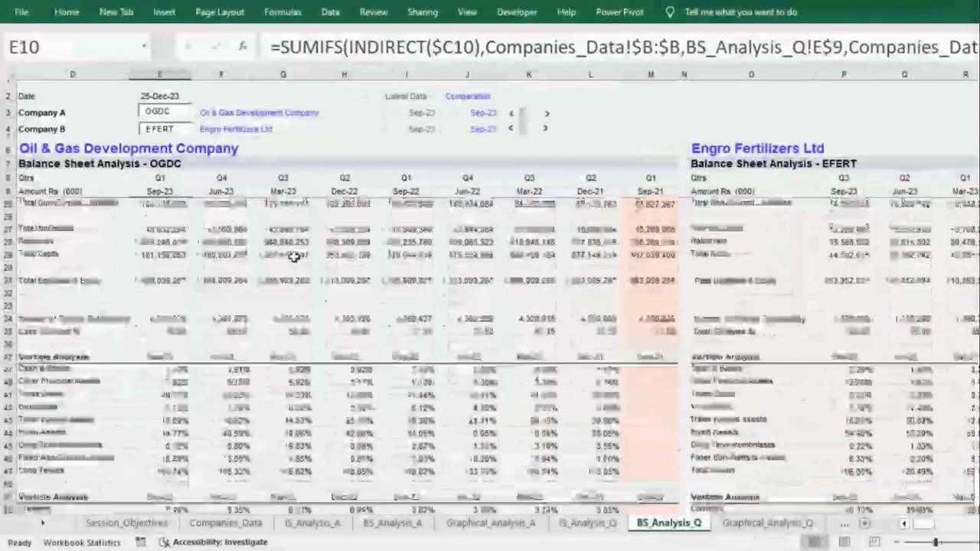
scroll(295, 257, "down", 4)
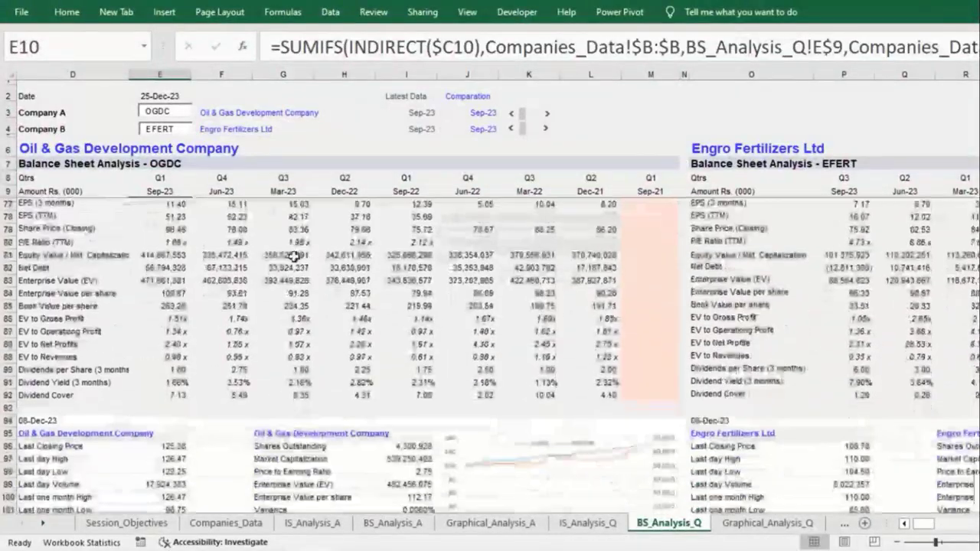
scroll(294, 257, "down", 2)
scroll(295, 256, "right", 6)
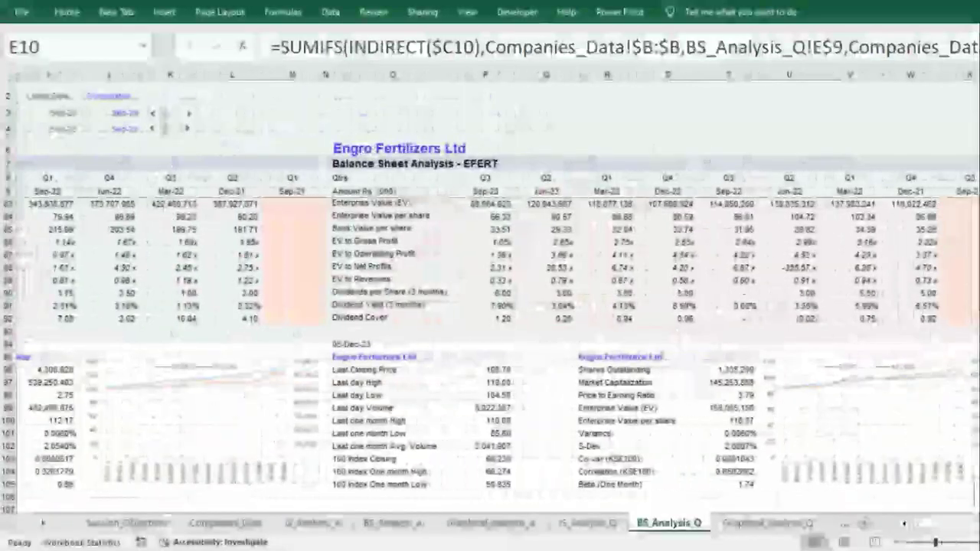
key("ctrl+Page_Down")
key("ctrl+Page_Down")
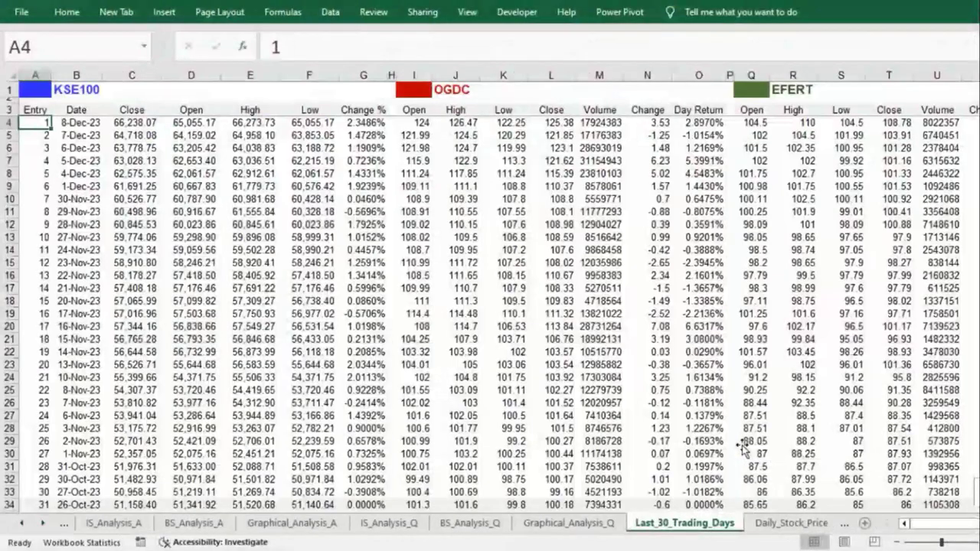
key("ctrl+Page_Down")
key("ctrl+Page_Down")
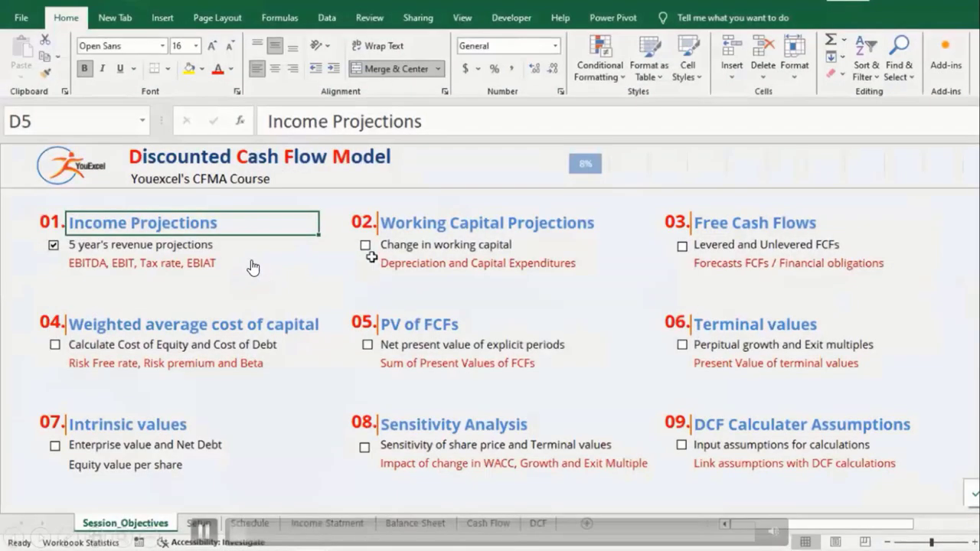
Step: Tick objectives 02 and 03, then move through the Schedule and Cash Flow sheets to DCF
left_click(365, 245)
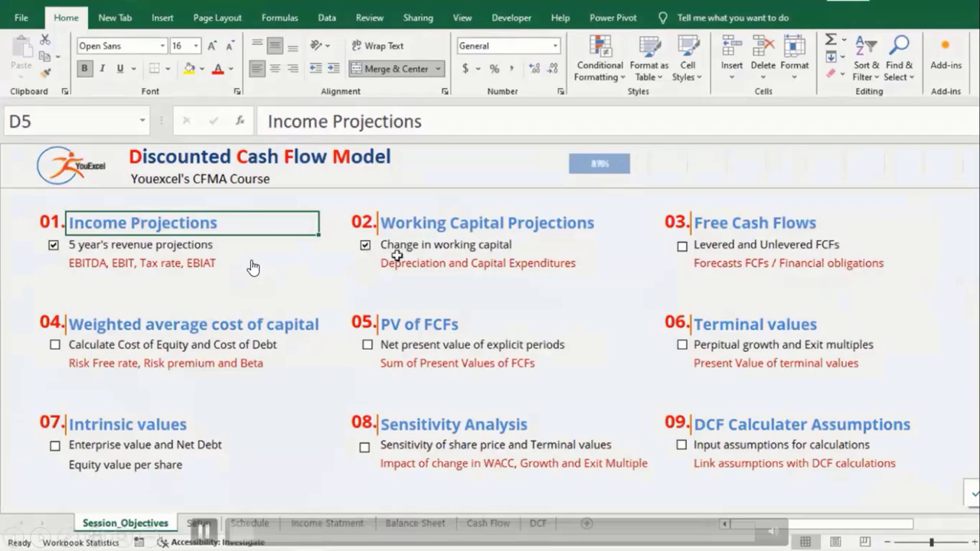
left_click(682, 246)
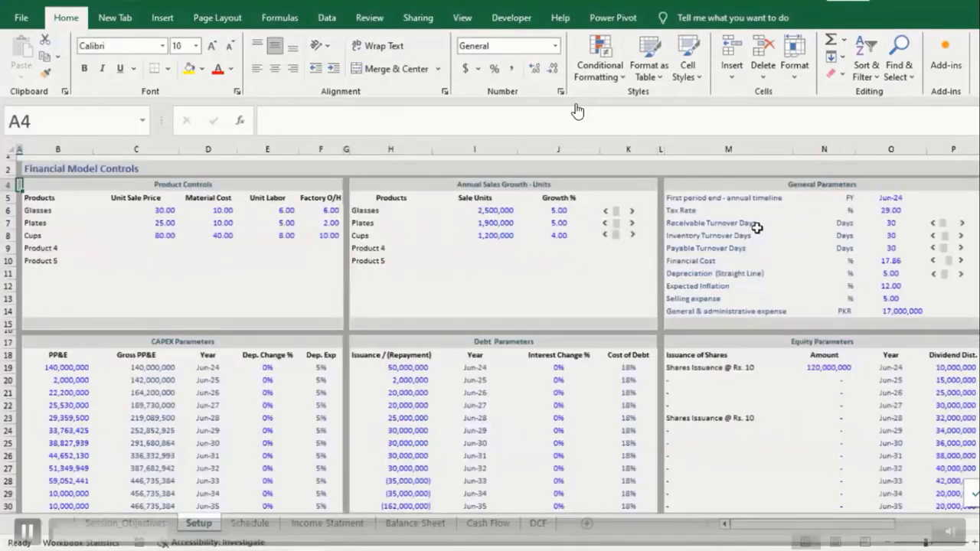
key("Right")
key("Right")
key("Right")
key("Right")
key("Right")
key("Right")
key("Right")
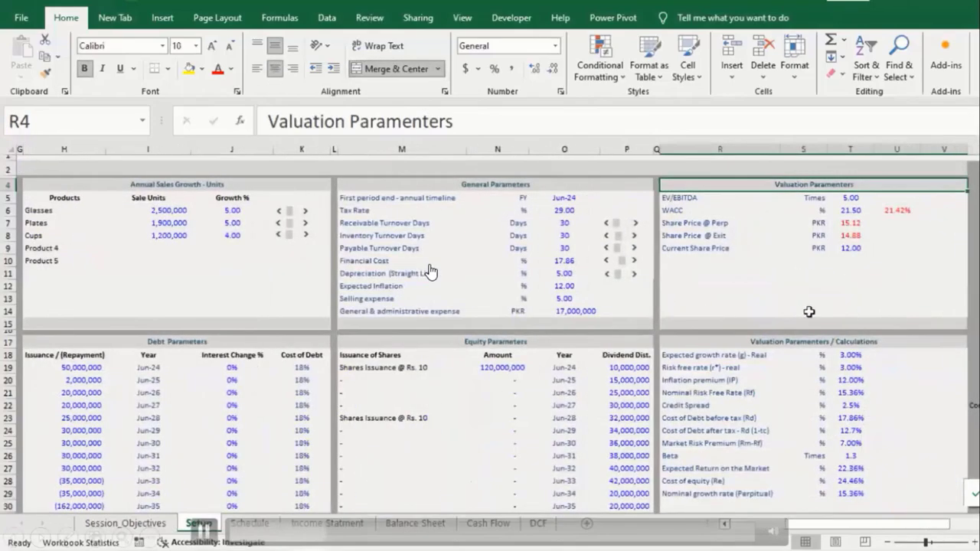
left_click(768, 342)
key("ctrl+Page_Down")
scroll(329, 402, "down", 2)
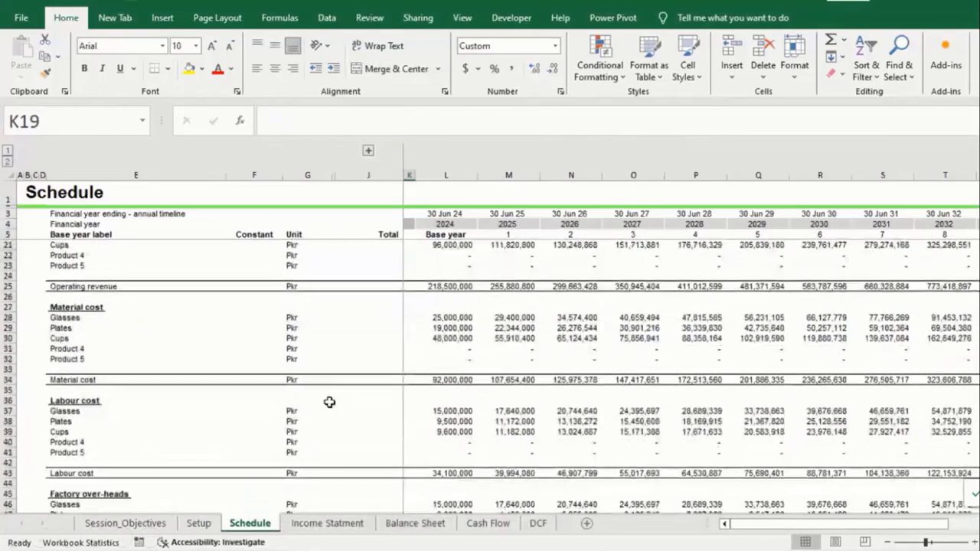
key("ctrl+Page_Down")
key("ctrl+Page_Down")
left_click(486, 526)
left_click(538, 524)
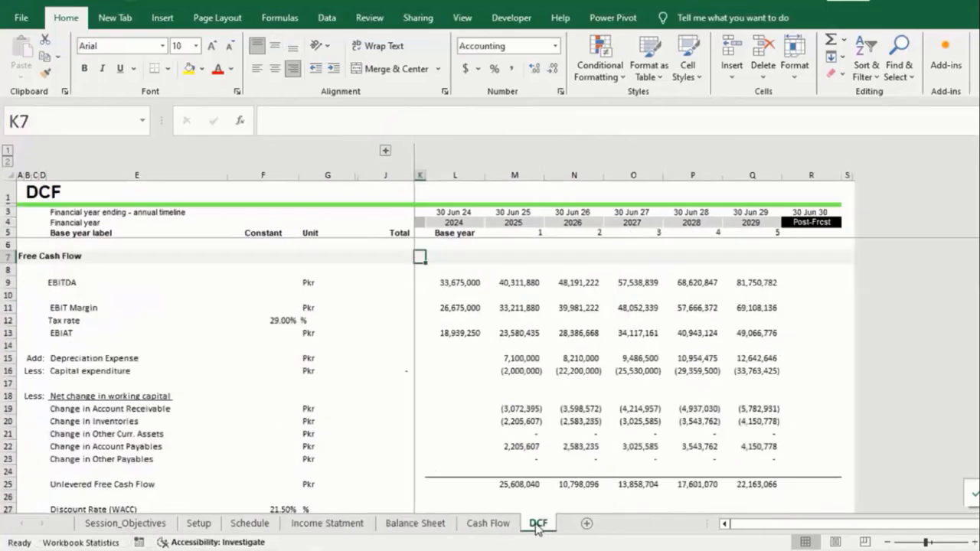
Step: Walk down the DCF sheet through terminal values, intrinsic values, WACC and sensitivity analysis
scroll(265, 280, "down", 3)
scroll(265, 281, "down", 4)
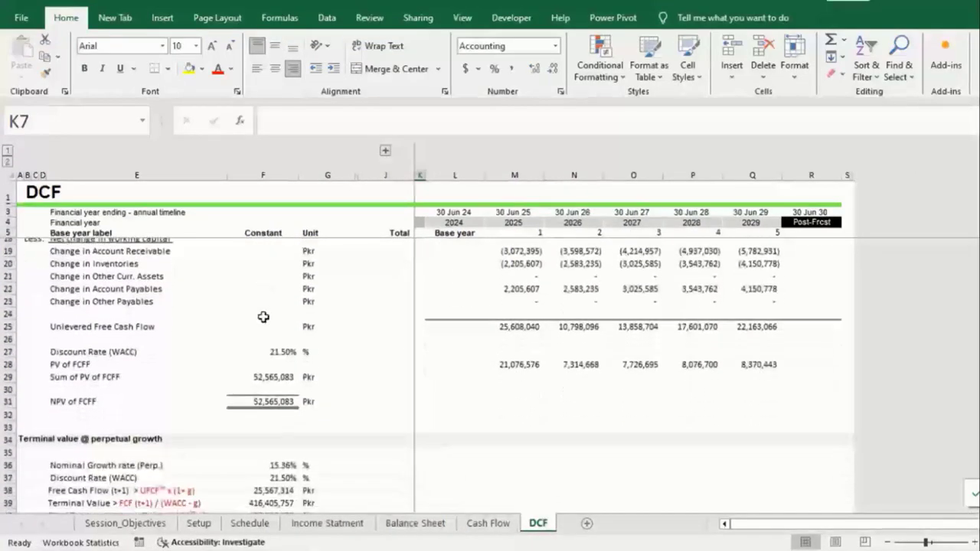
left_click(19, 332)
left_click(20, 433)
scroll(251, 420, "down", 3)
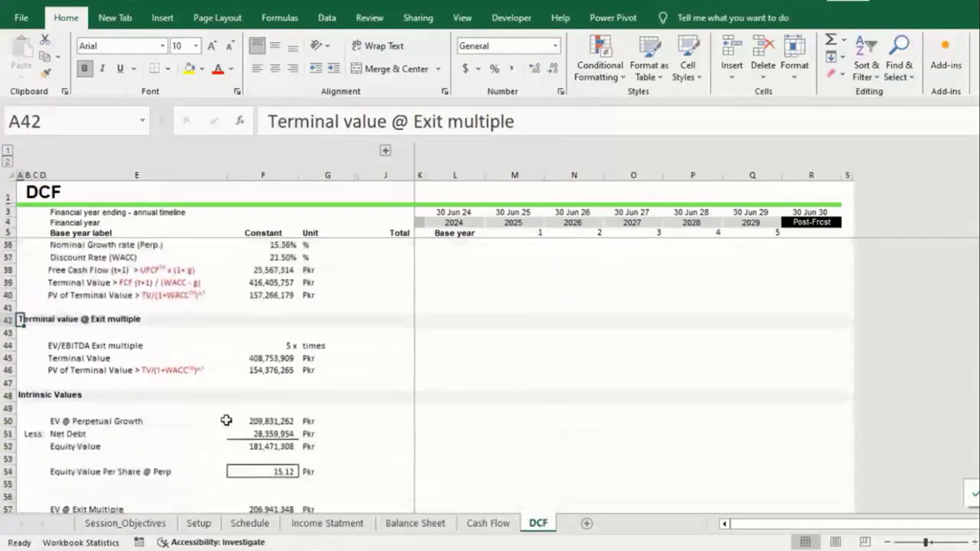
left_click(20, 394)
scroll(353, 409, "down", 6)
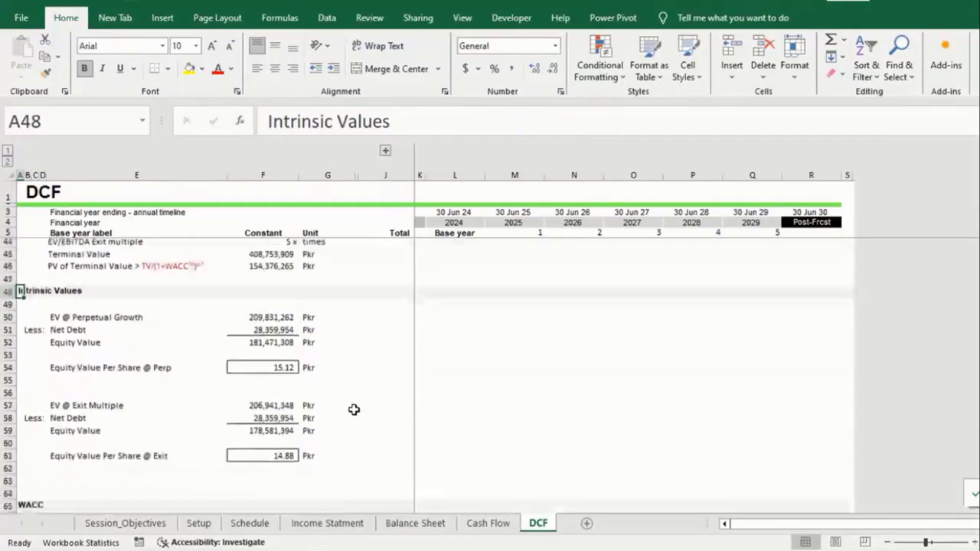
left_click(20, 380)
scroll(204, 372, "down", 9)
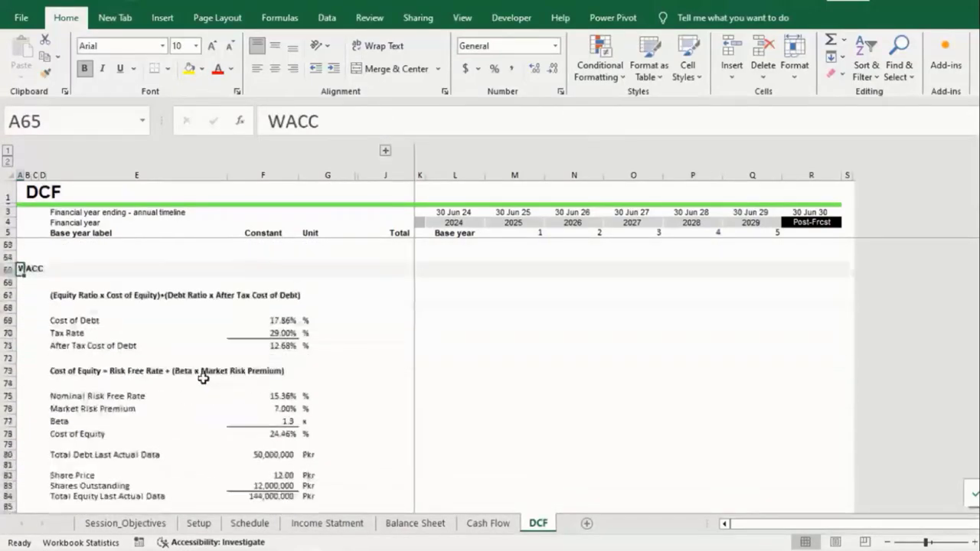
left_click(21, 379)
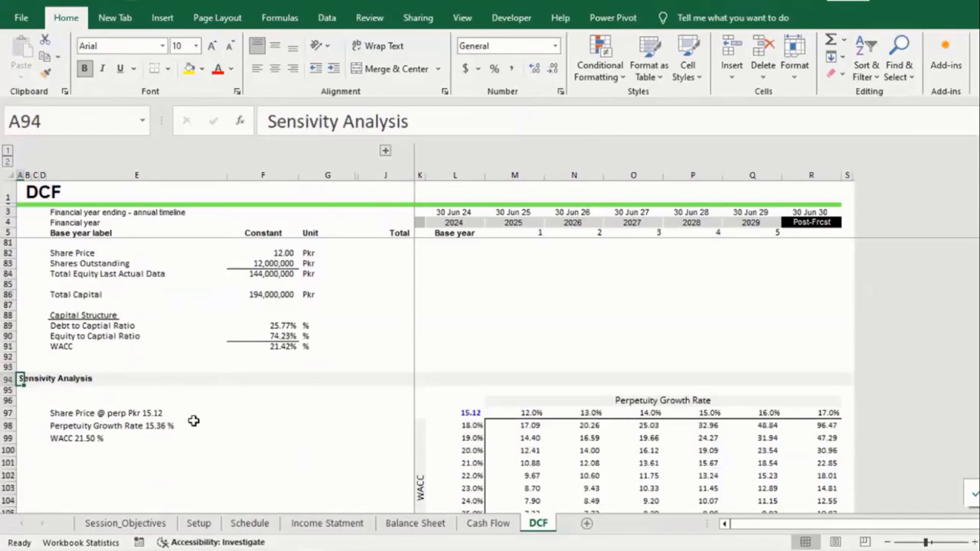
scroll(197, 421, "down", 3)
scroll(203, 423, "down", 5)
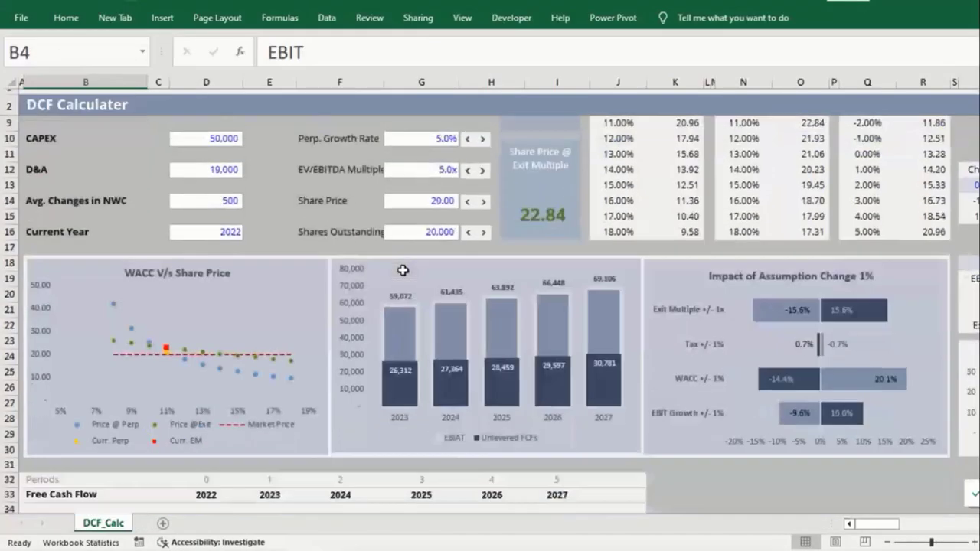
Step: Raise and lower WACC on DCF_Calc to see share prices change, returning it to 11%
scroll(403, 270, "down", 10)
scroll(403, 276, "down", 3)
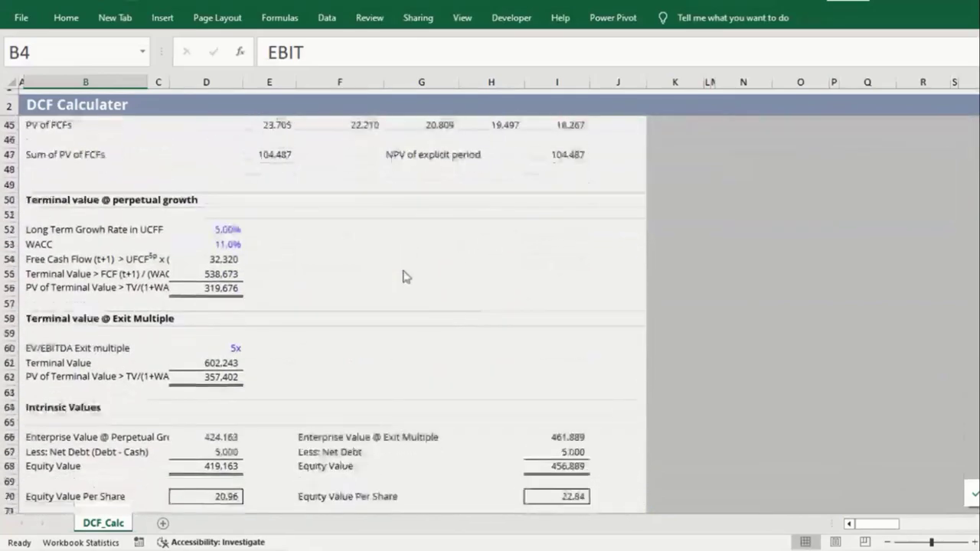
scroll(402, 276, "up", 4)
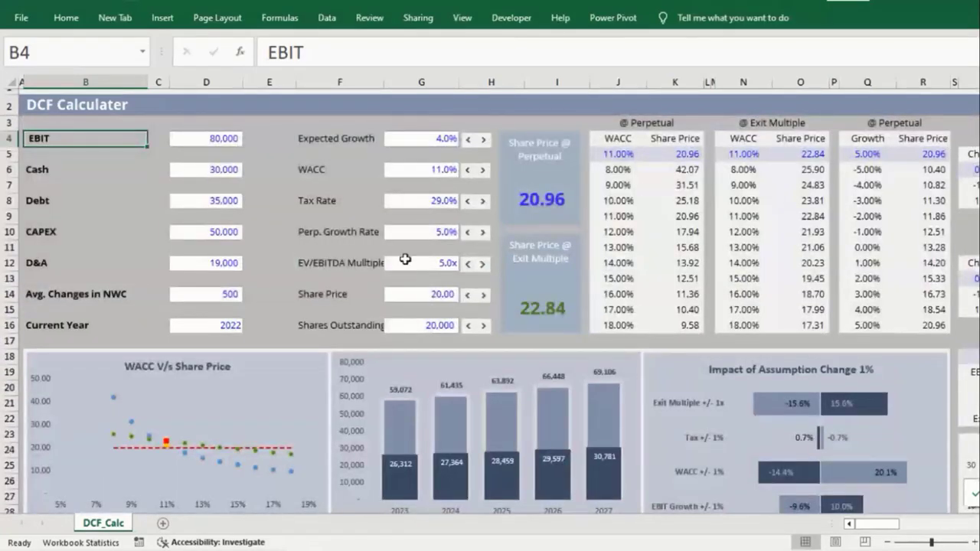
left_click(483, 169)
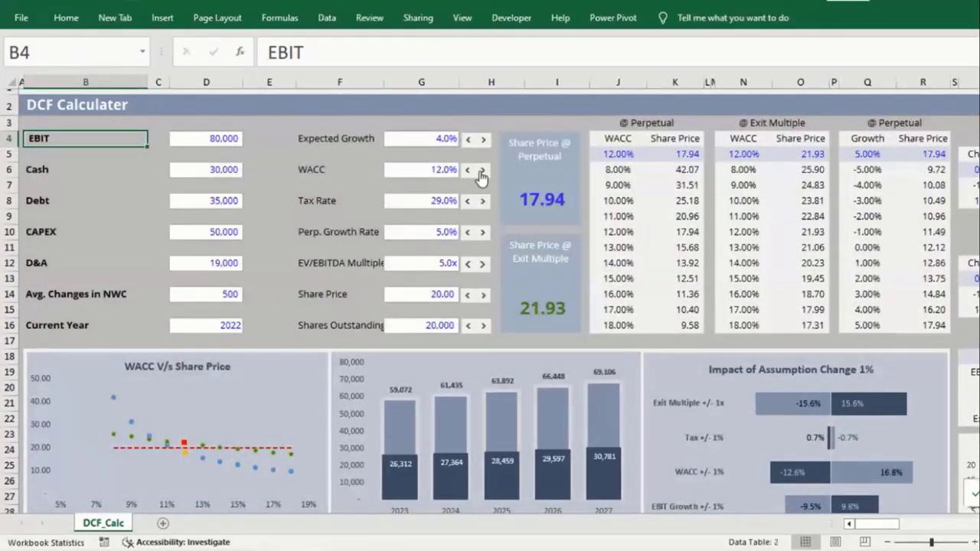
left_click(482, 169)
left_click(482, 169)
left_click(467, 169)
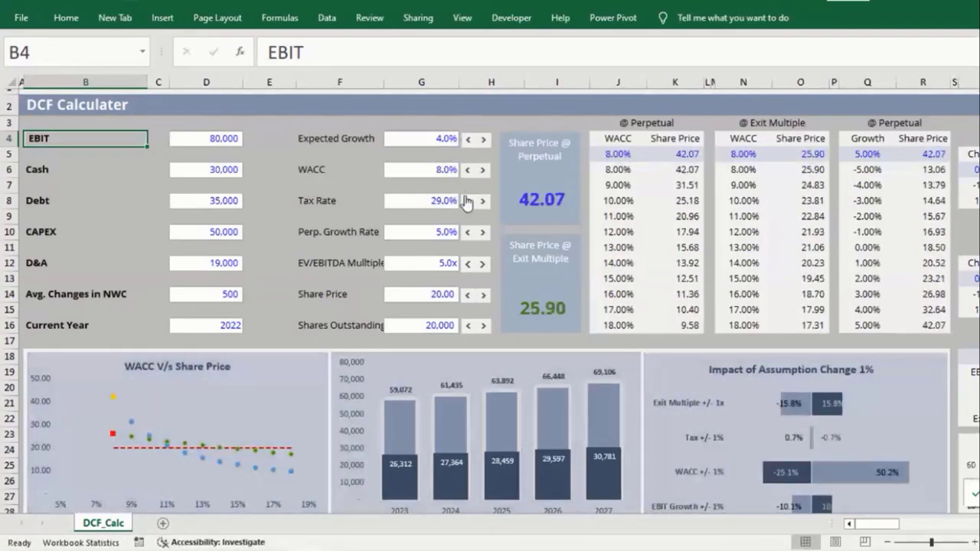
left_click(482, 170)
Step: Raise perpetual growth to 8%, then step it back down to 5%
left_click(482, 231)
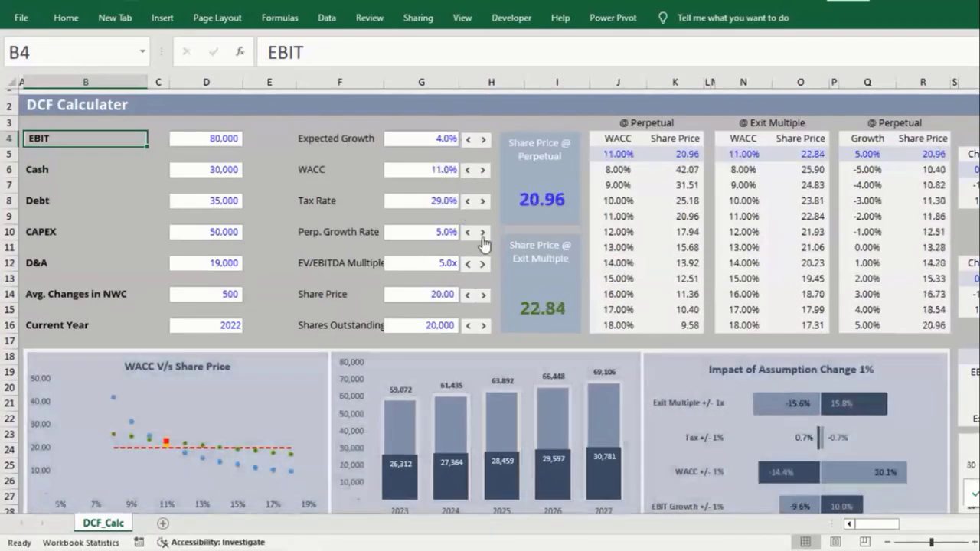
left_click(467, 231)
left_click(467, 232)
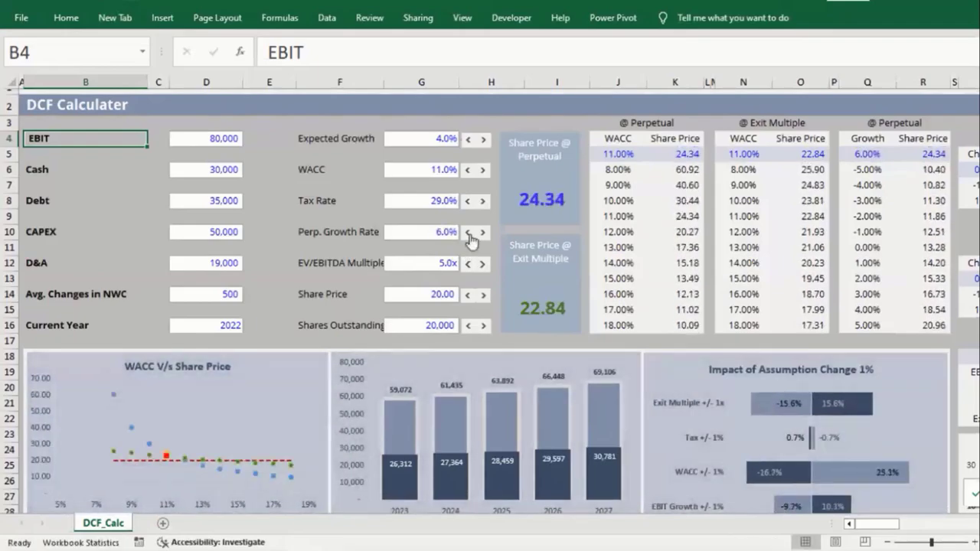
left_click(467, 232)
left_click(279, 17)
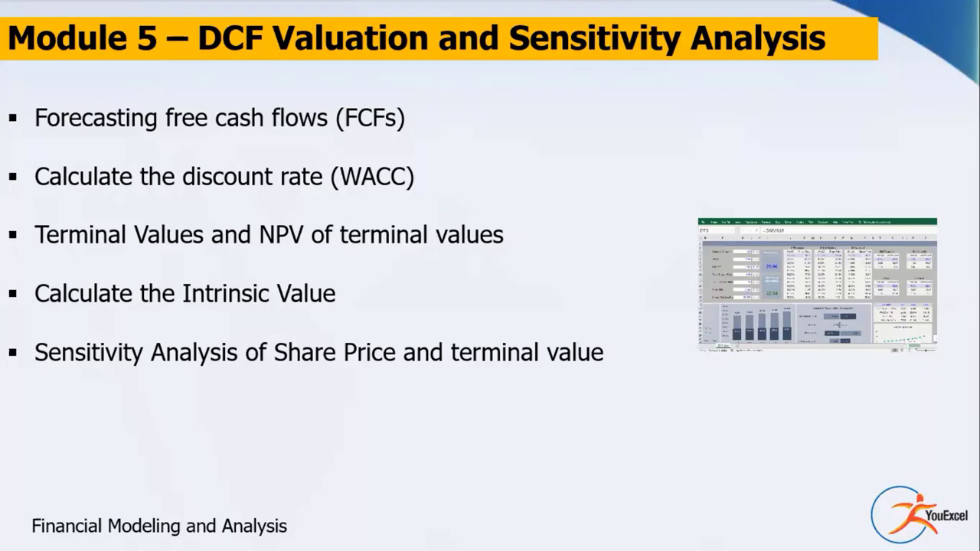
Step: Advance to the Module 6 dashboards slide, then tick the Pivot Tables objective in Excel
left_click(366, 242)
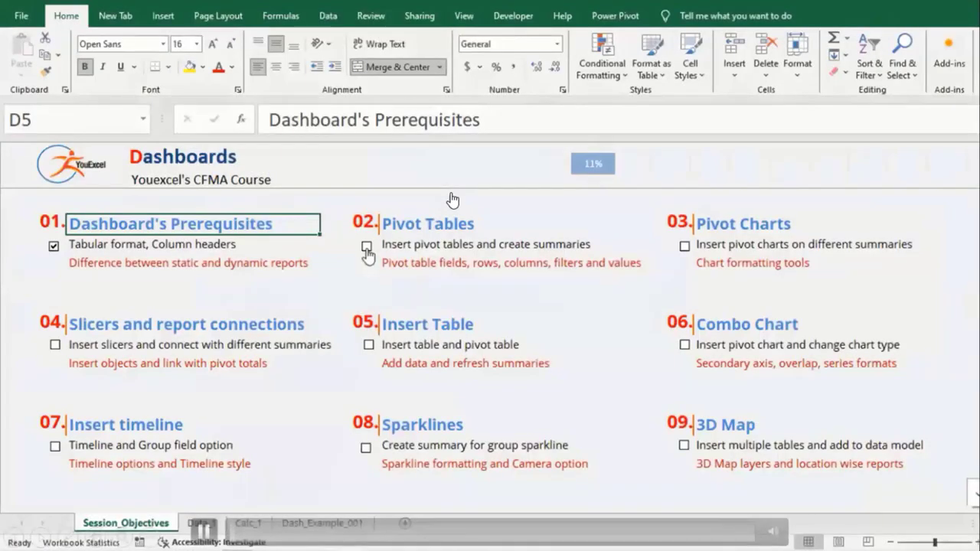
left_click(367, 247)
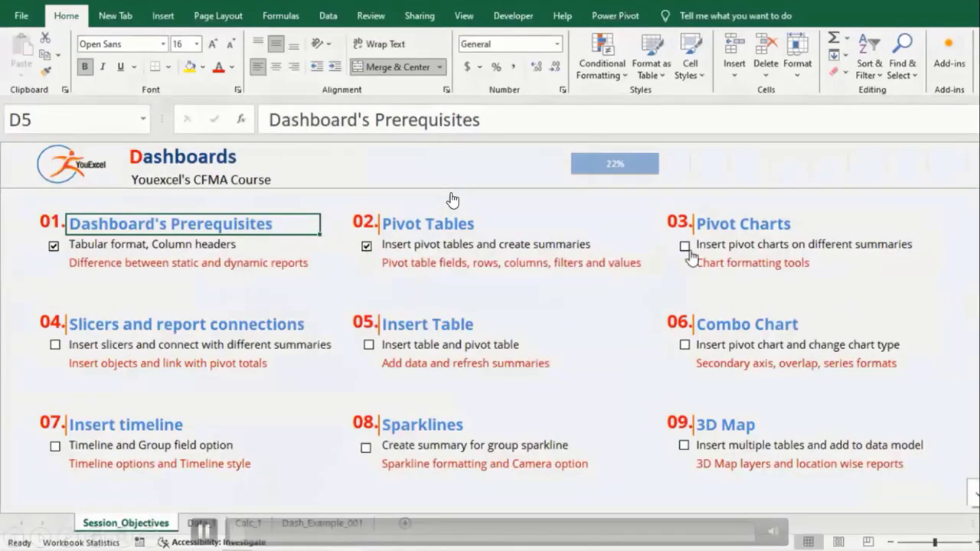
Step: Tick the Pivot Charts, Slicers and Insert Table objectives, then browse the Data_1 and Calc_1 sheets
left_click(685, 247)
left_click(55, 345)
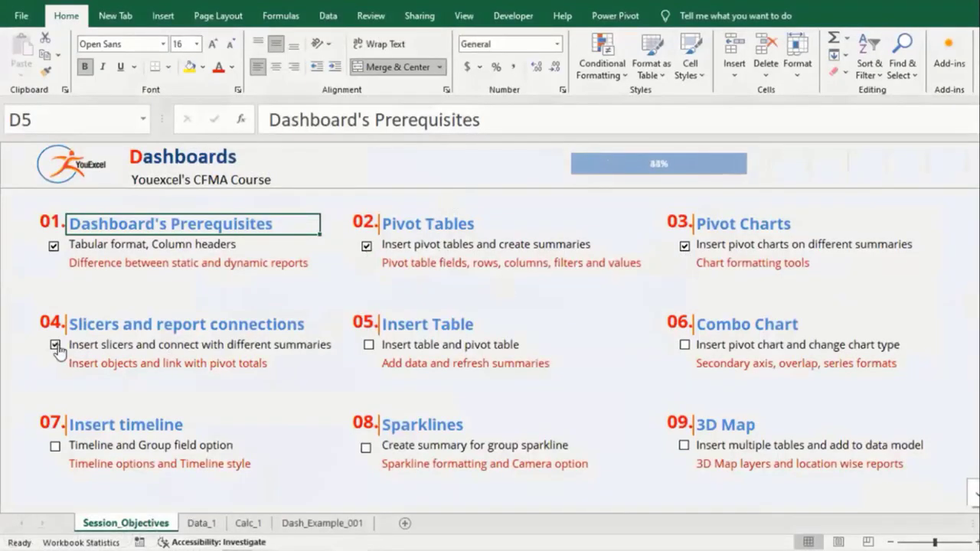
left_click(368, 345)
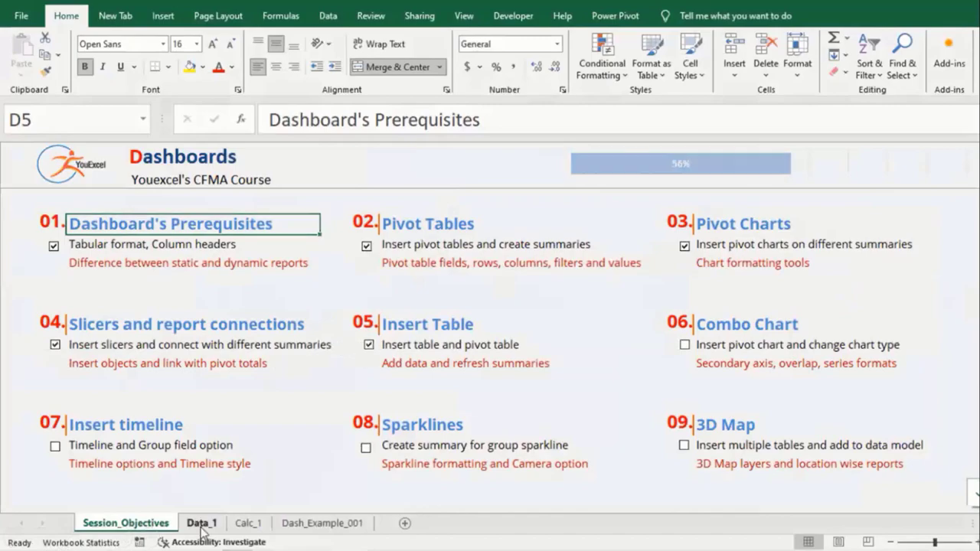
left_click(201, 527)
scroll(183, 410, "down", 9)
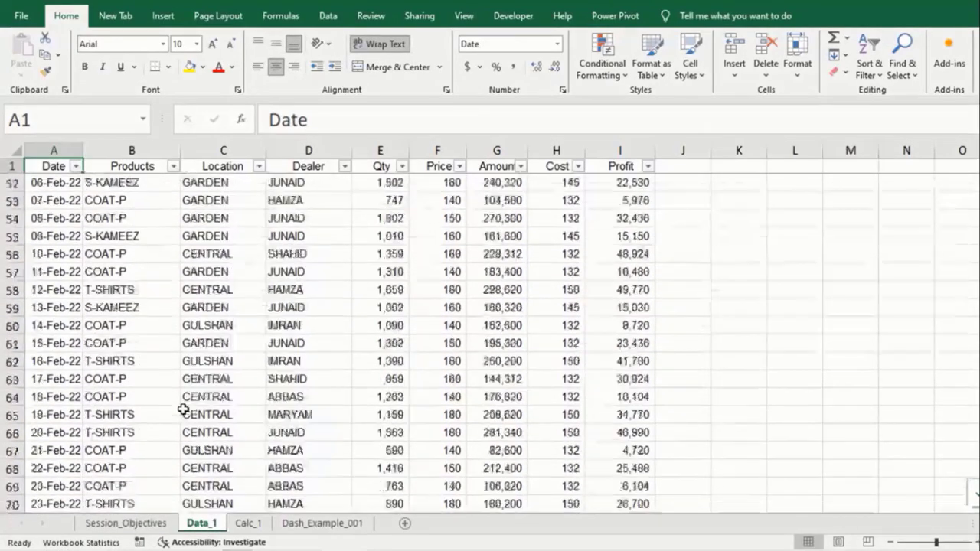
left_click(247, 522)
scroll(490, 268, "right", 5)
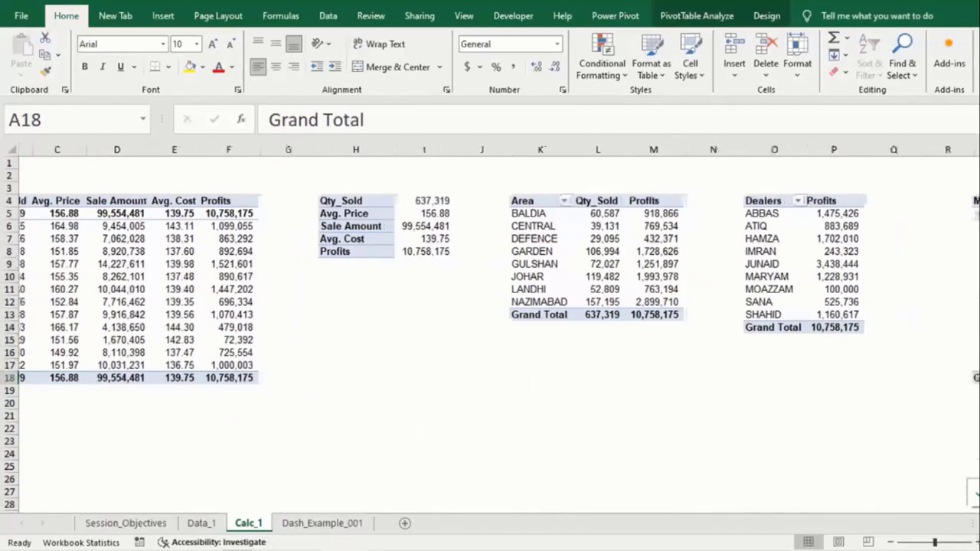
Step: On Dash_Example_001, filter by COAT-P, JEANS and S-KAMEEZ, then by two dealers, clearing both slicers
left_click(322, 522)
left_click(70, 186)
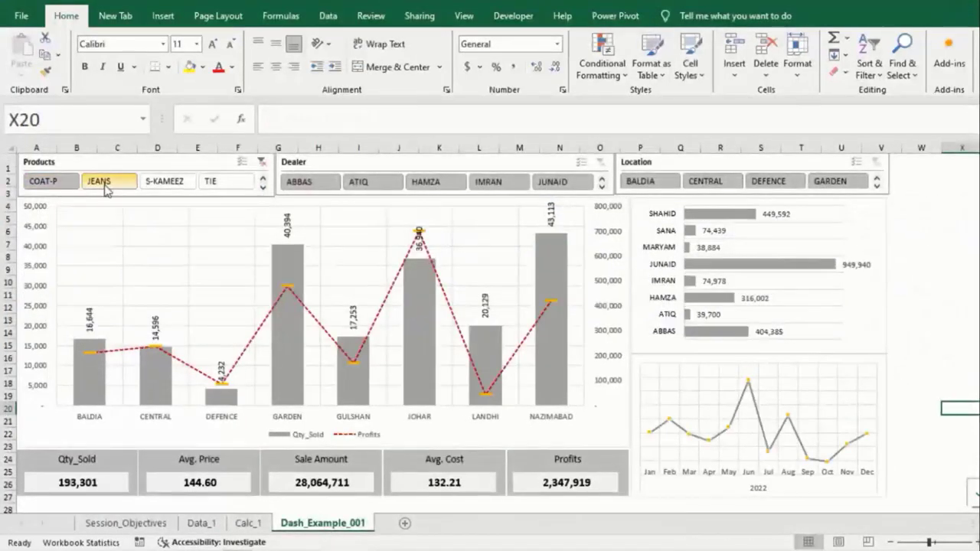
left_click(104, 186)
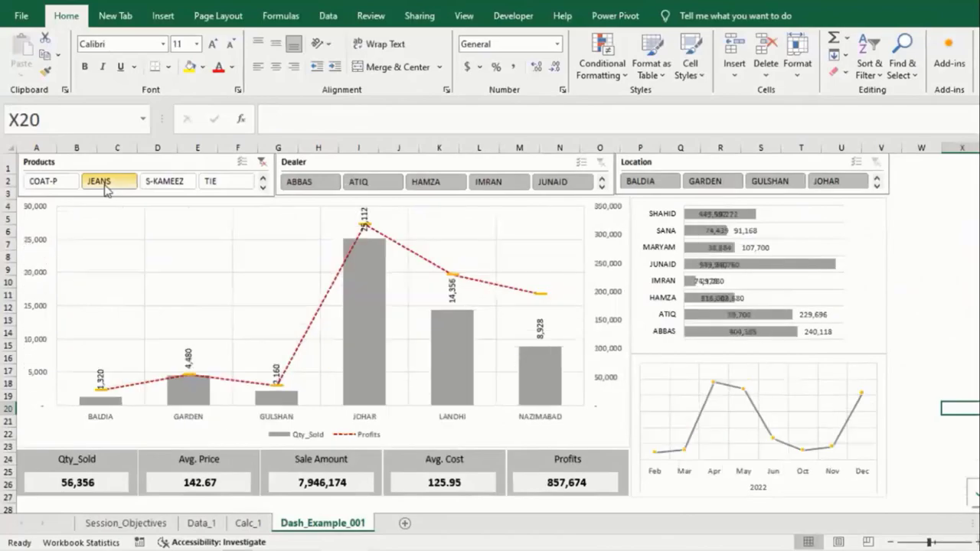
left_click(150, 184)
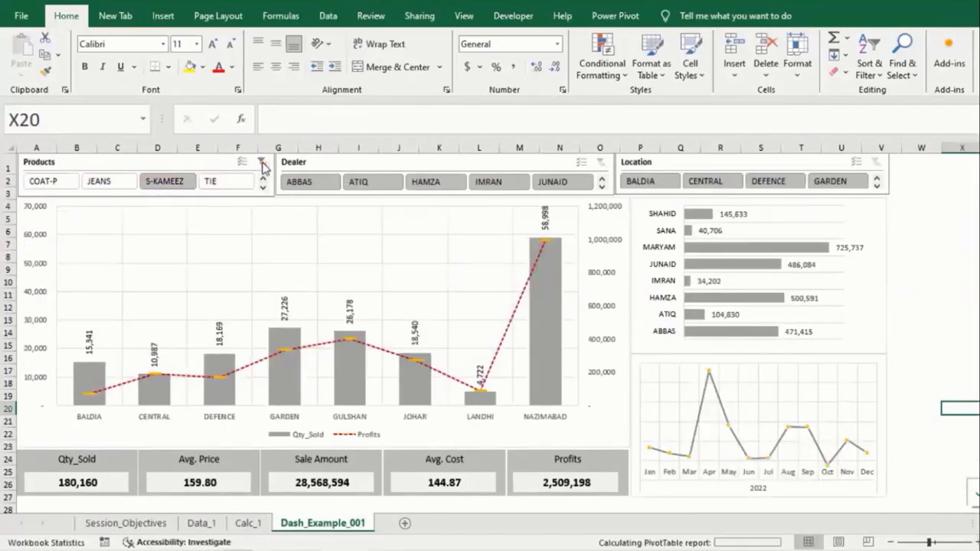
left_click(261, 163)
left_click(325, 184)
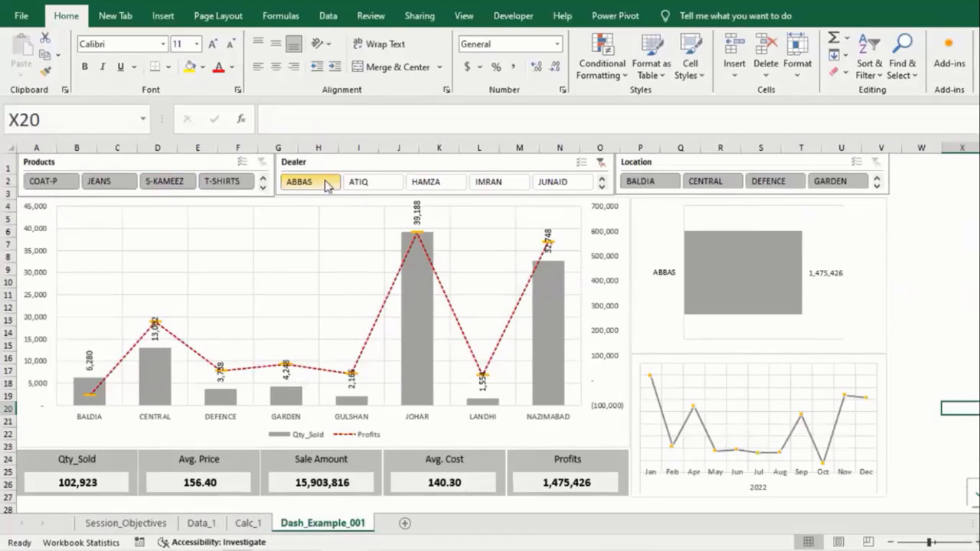
left_click(429, 184)
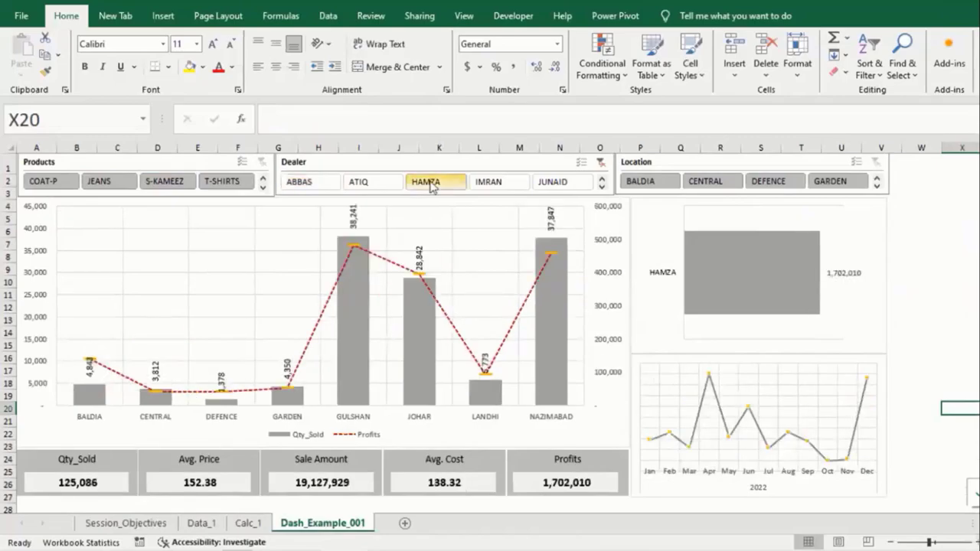
left_click(602, 163)
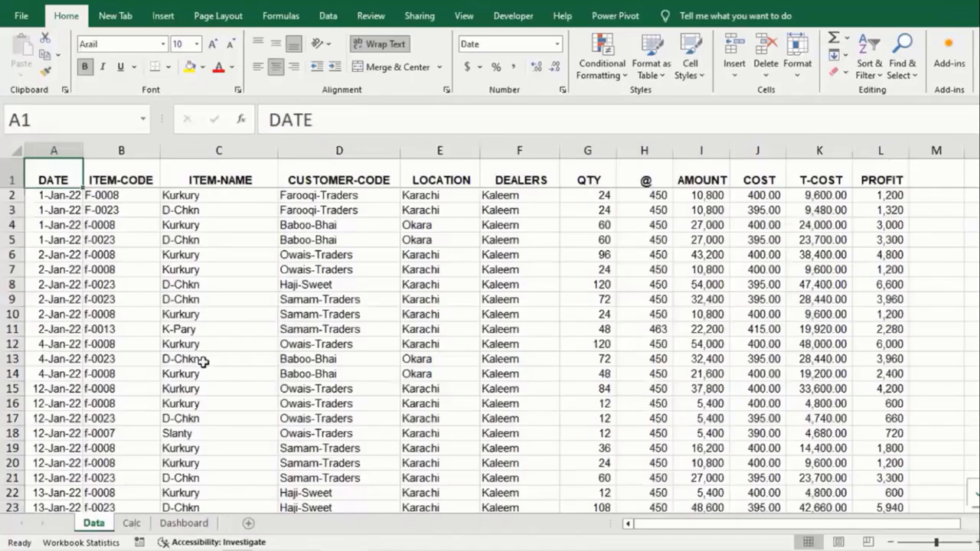
Step: Scroll the Sales table, then view the Calc sheet's pivot summaries
scroll(202, 362, "down", 7)
scroll(203, 362, "down", 2)
left_click(131, 523)
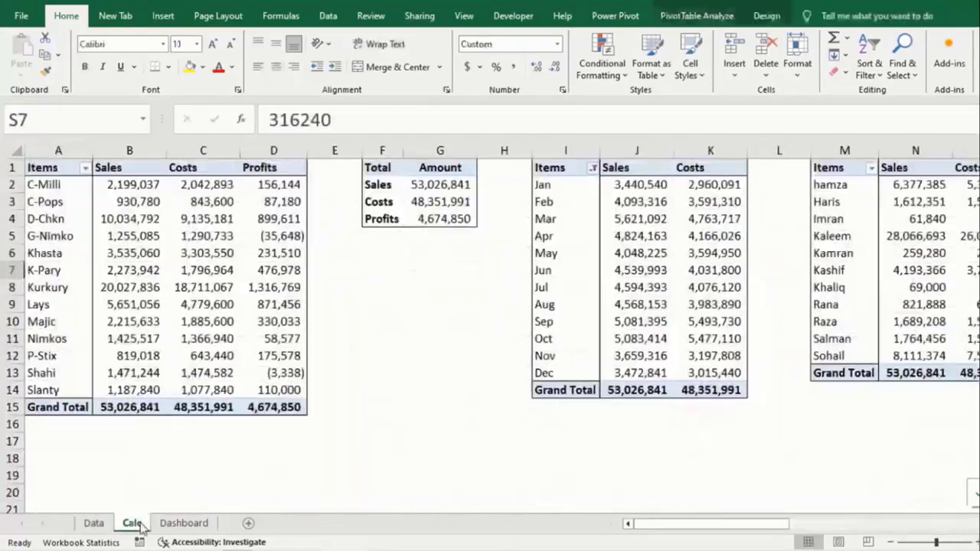
left_click_drag(651, 524, 880, 530)
Step: Filter the Dashboard sheet's timeline to Q1, Q2, then February through September
left_click(184, 523)
left_click(513, 215)
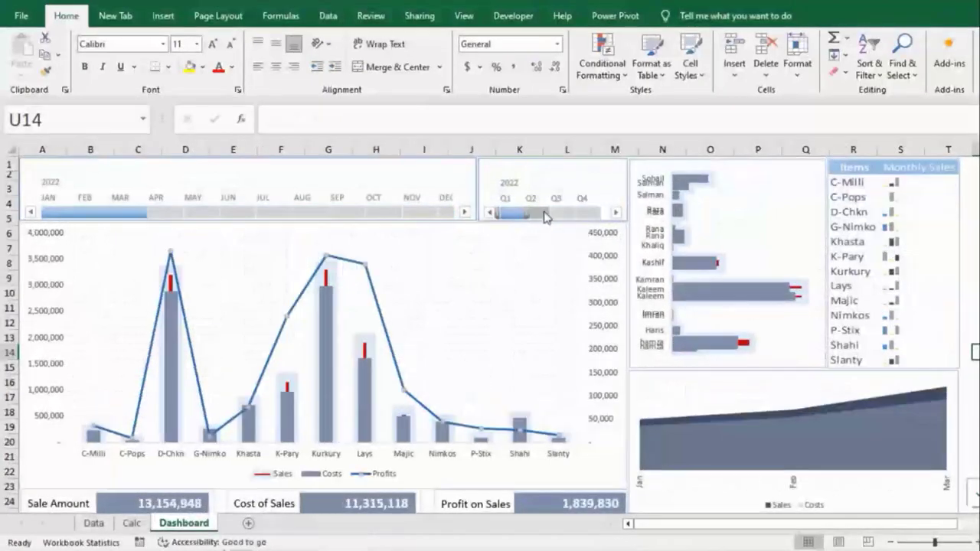
left_click(546, 214)
left_click_drag(255, 212, 300, 212)
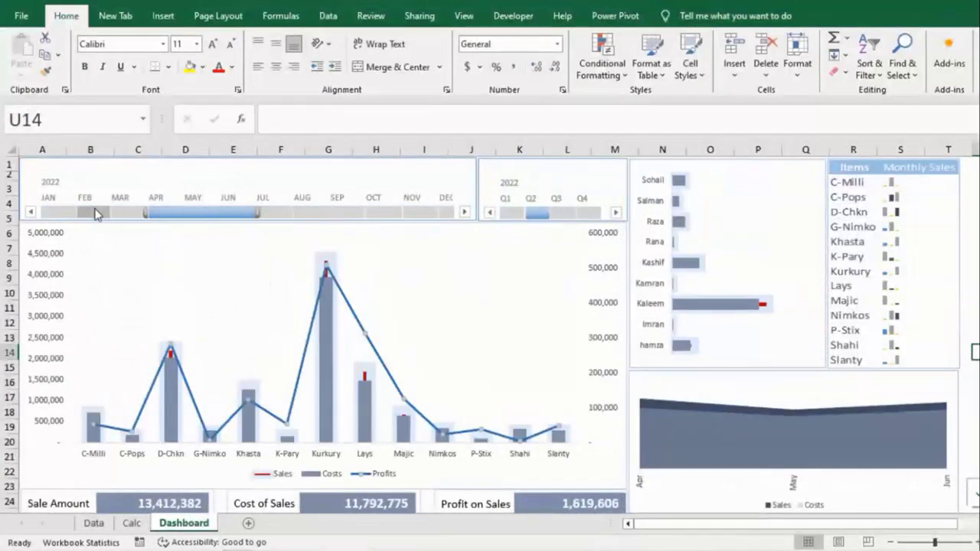
left_click_drag(84, 212, 369, 219)
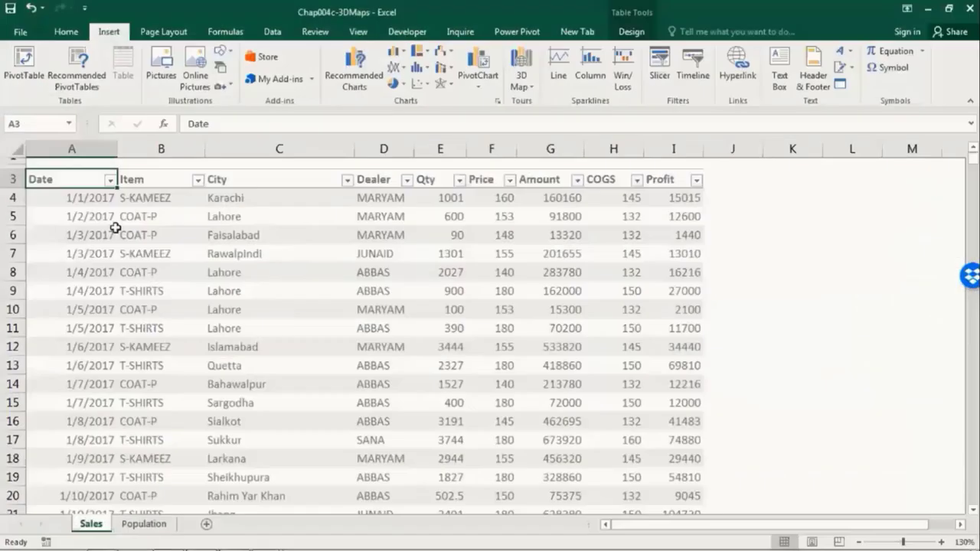
scroll(122, 230, "down", 18)
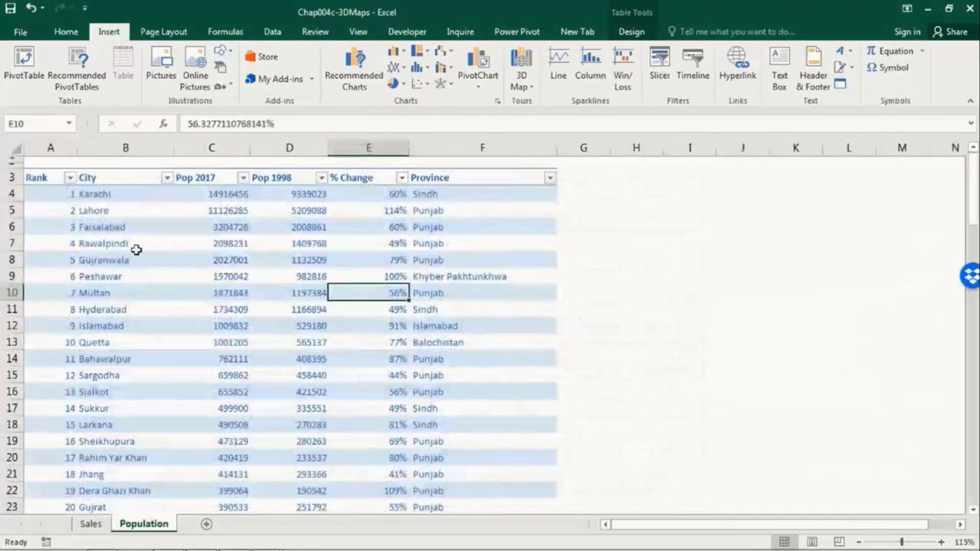
Step: Play Tour 1 in 3D Maps, animating the Sales, Population and Profits columns
scroll(46, 174, "down", 20)
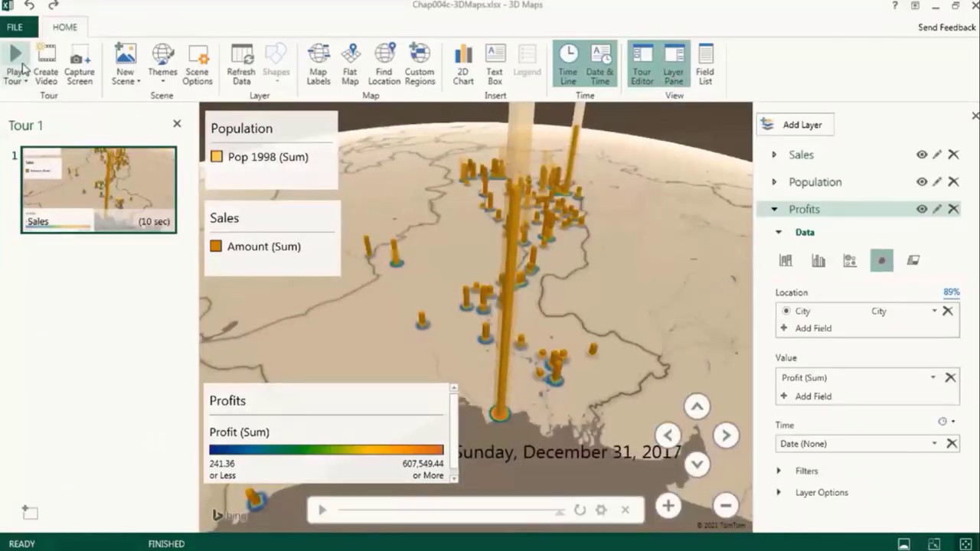
left_click(15, 61)
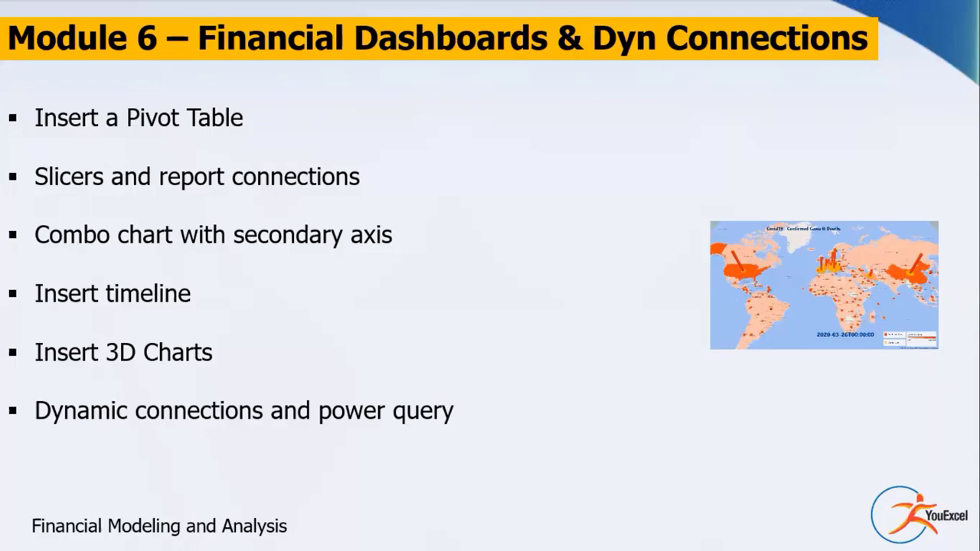
Step: Advance past the Module 6 – Financial Dashboards & Dyn Connections slide to the next slide
left_click(320, 268)
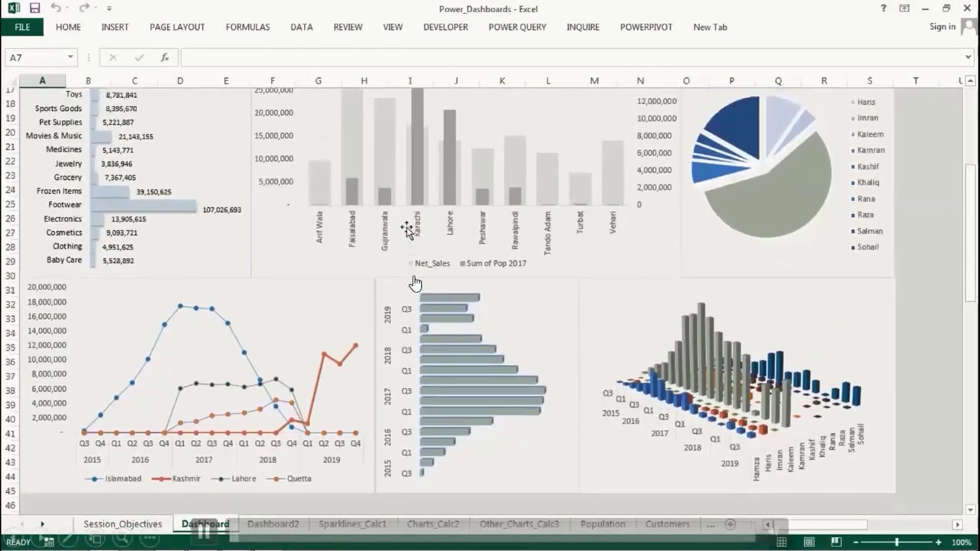
Step: Stretch the dashboard's year timeline selection to cover 2015 through 2019
scroll(413, 283, "up", 5)
left_click_drag(230, 125, 175, 128)
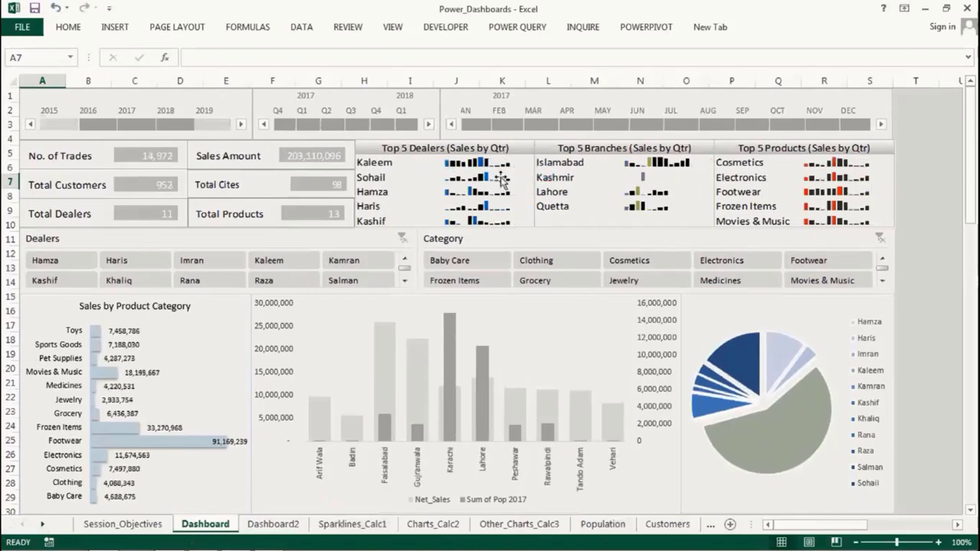
scroll(502, 179, "down", 5)
scroll(490, 306, "up", 5)
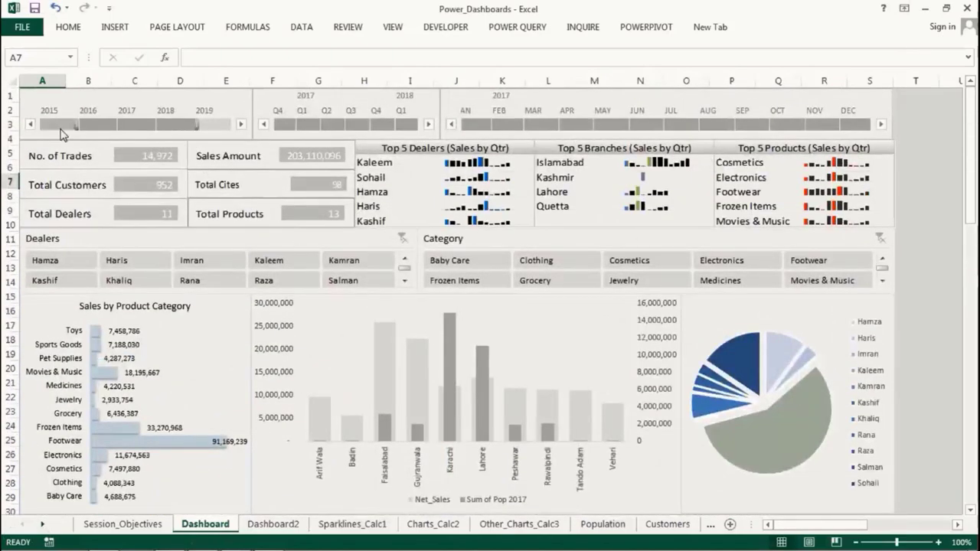
scroll(277, 122, "up", 5)
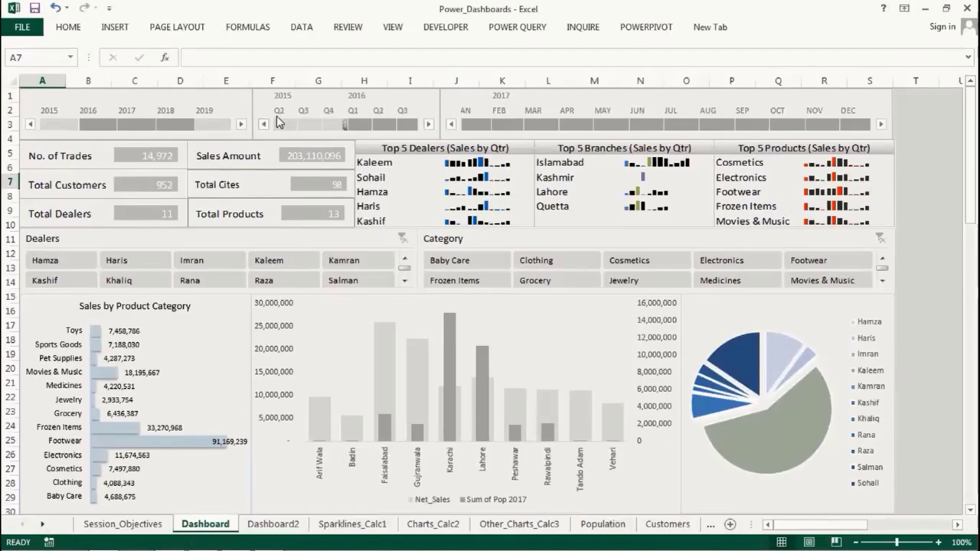
left_click_drag(49, 124, 222, 124)
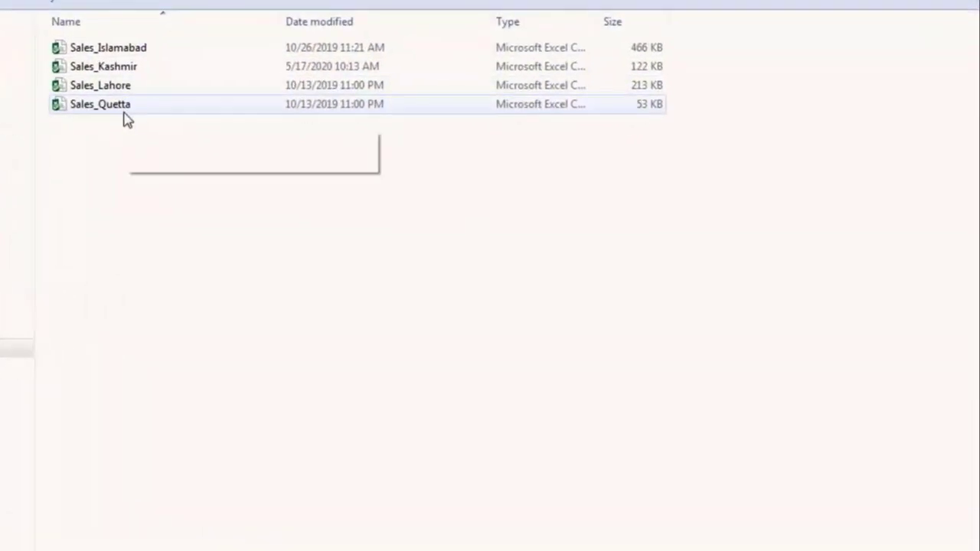
Step: Cut the Sales_Karachi workbook so it can join the other city sales files
left_click_drag(314, 531, 218, 535)
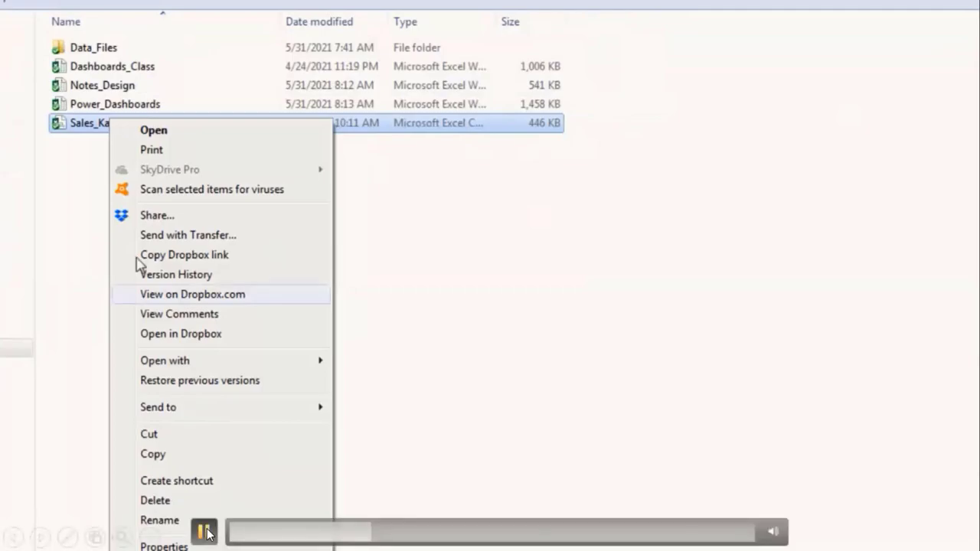
left_click(164, 436)
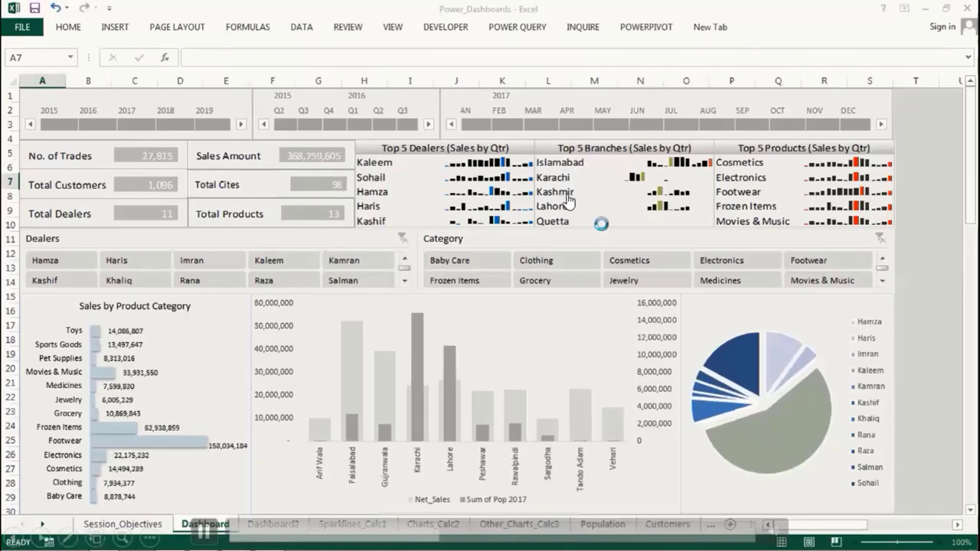
Step: Let the dashboard refresh with Karachi's sales and view the Dashboard2 sheet
scroll(574, 258, "down", 6)
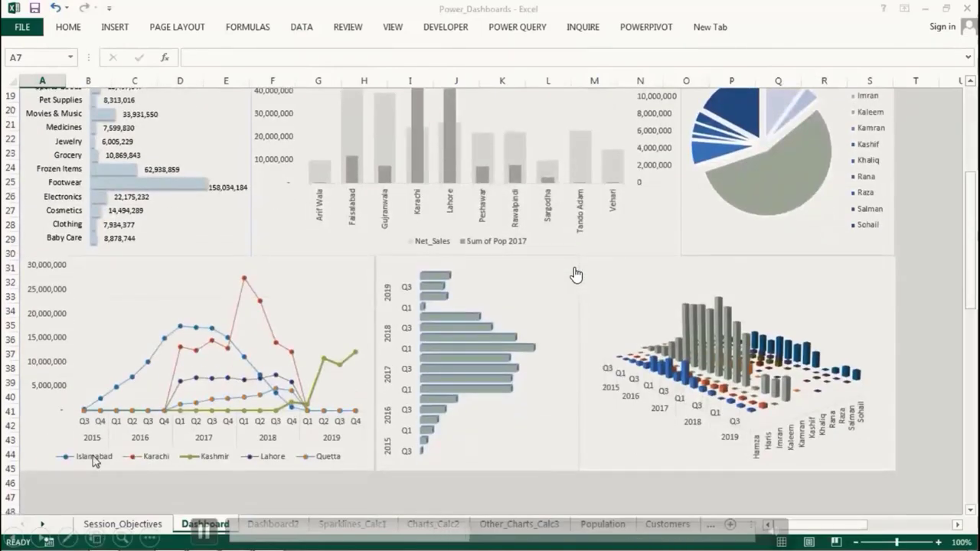
scroll(219, 464, "up", 6)
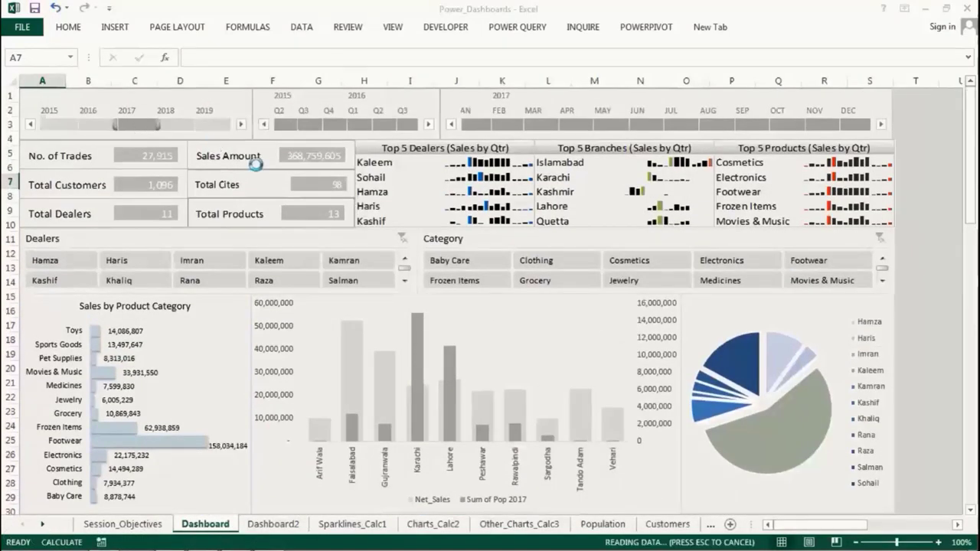
scroll(420, 237, "down", 7)
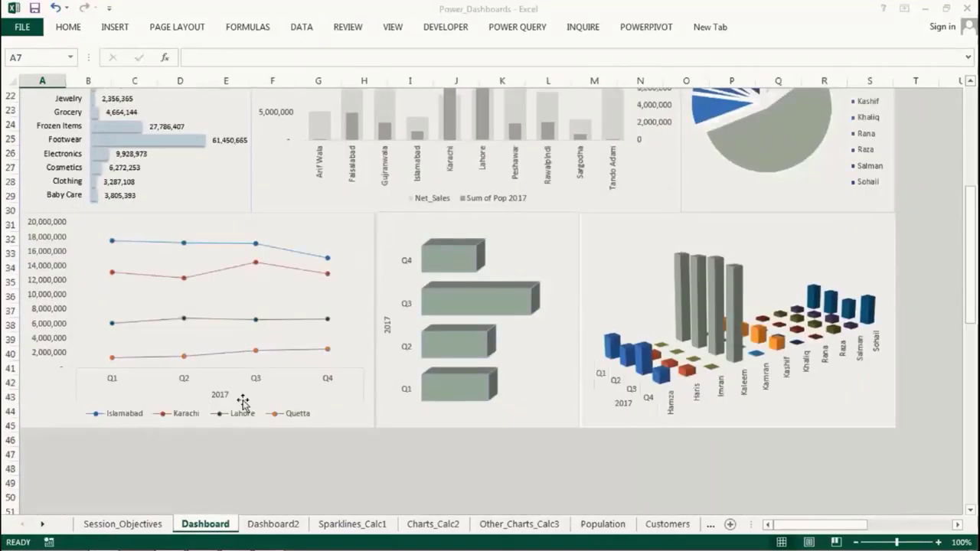
scroll(241, 401, "up", 7)
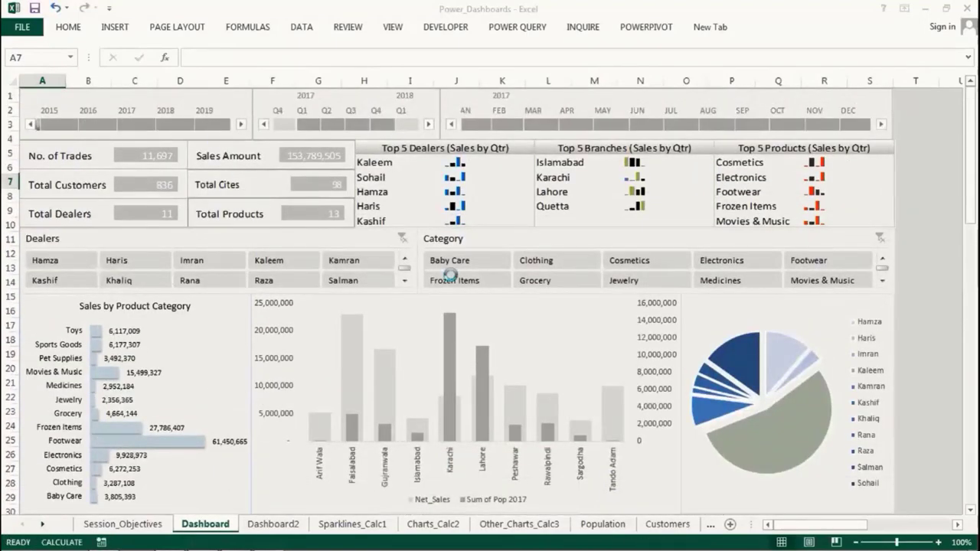
scroll(456, 290, "down", 7)
scroll(467, 329, "up", 7)
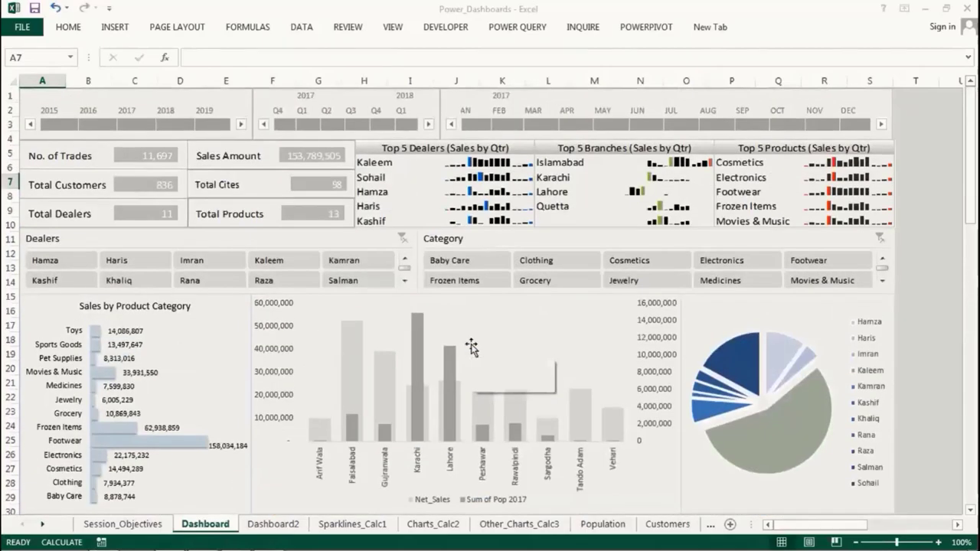
left_click(272, 524)
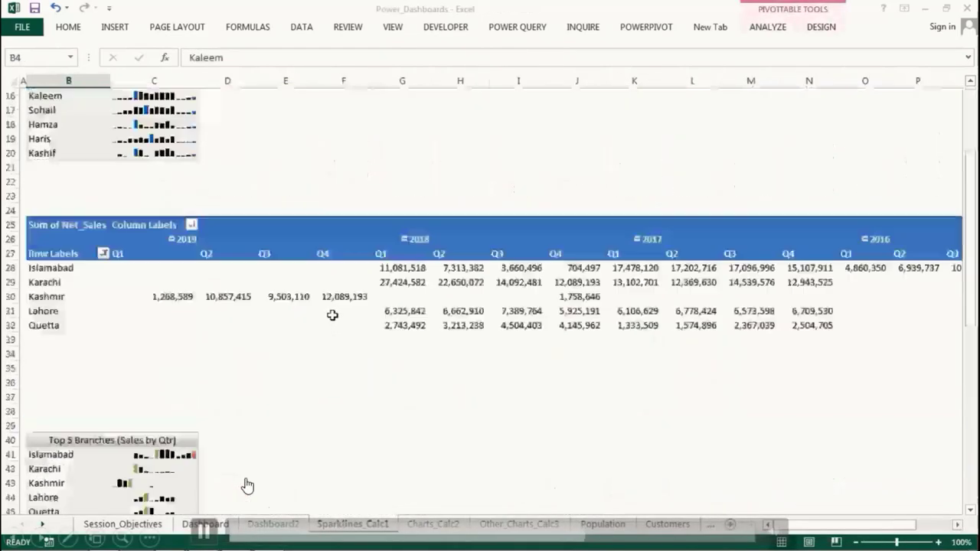
Step: Browse the Charts_Calc2 sheet's summary tables along row 5
scroll(332, 315, "down", 7)
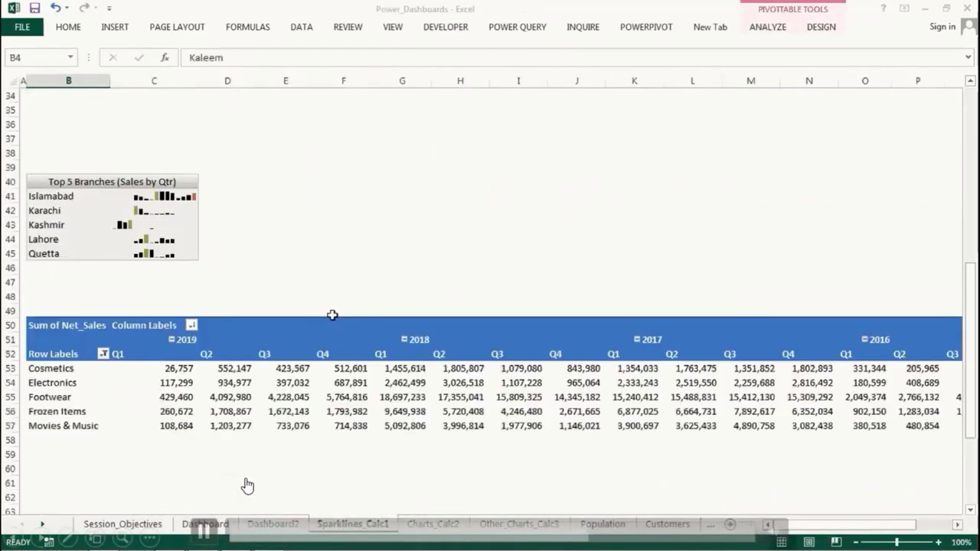
scroll(332, 314, "up", 12)
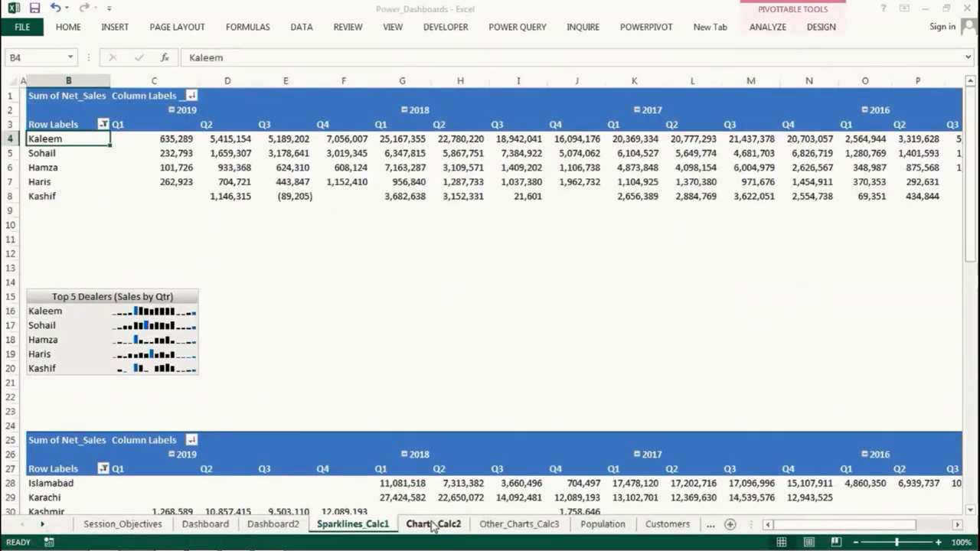
left_click(433, 524)
key("Right")
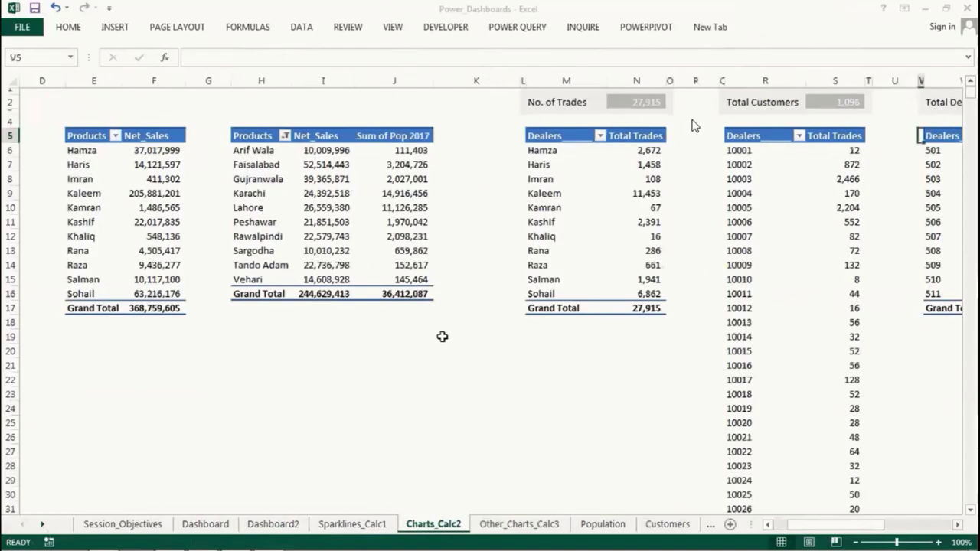
key("Right")
key("Right")
key("Right")
key("Right")
key("Right")
key("Right")
key("Right")
key("Right")
key("Right")
key("Right")
key("Right")
key("Right")
key("Right")
key("Right")
key("Right")
key("Right")
key("Right")
key("Right")
key("Right")
key("Right")
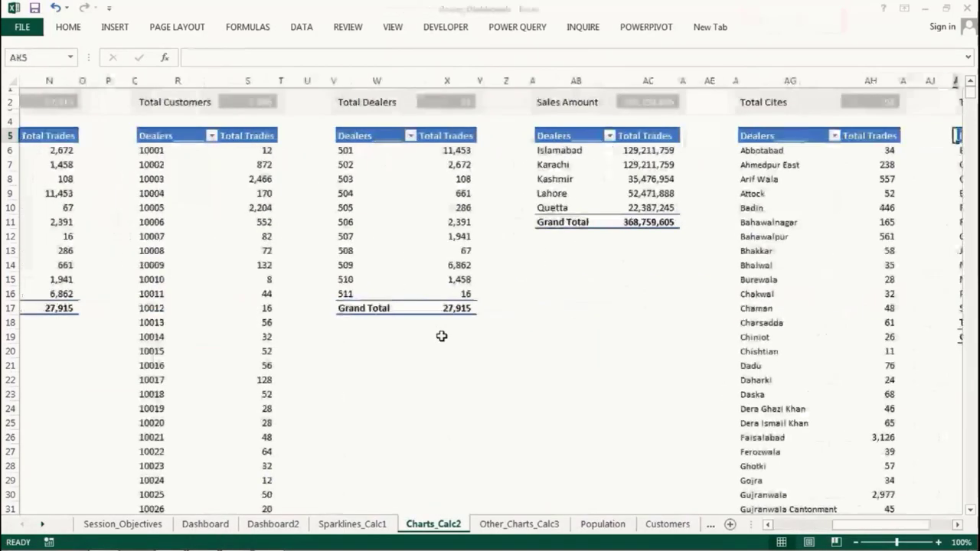
Step: Scan the Other_Charts_Calc3 net sales pivots, then move to the Population sheet
left_click(519, 524)
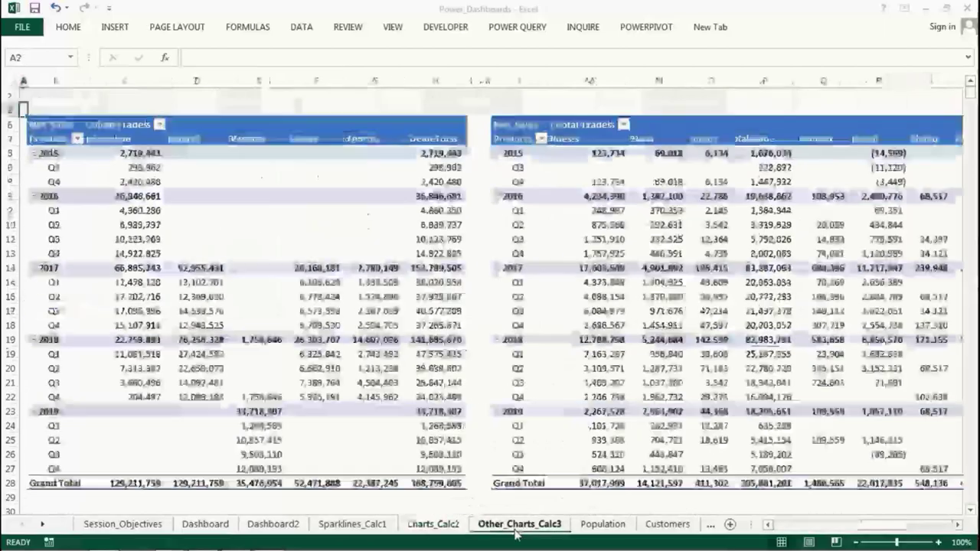
key("Right")
key("Down")
key("Right")
key("Right")
key("Right")
key("Right")
key("Right")
key("Right")
key("Right")
key("Right")
key("Right")
key("Right")
key("Right")
key("Right")
key("Right")
key("Right")
key("Right")
key("Right")
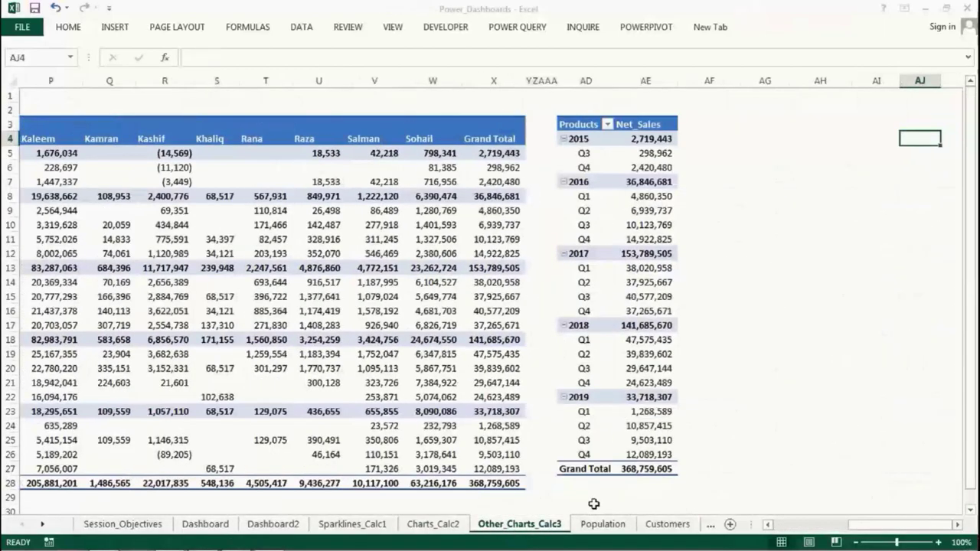
left_click(612, 524)
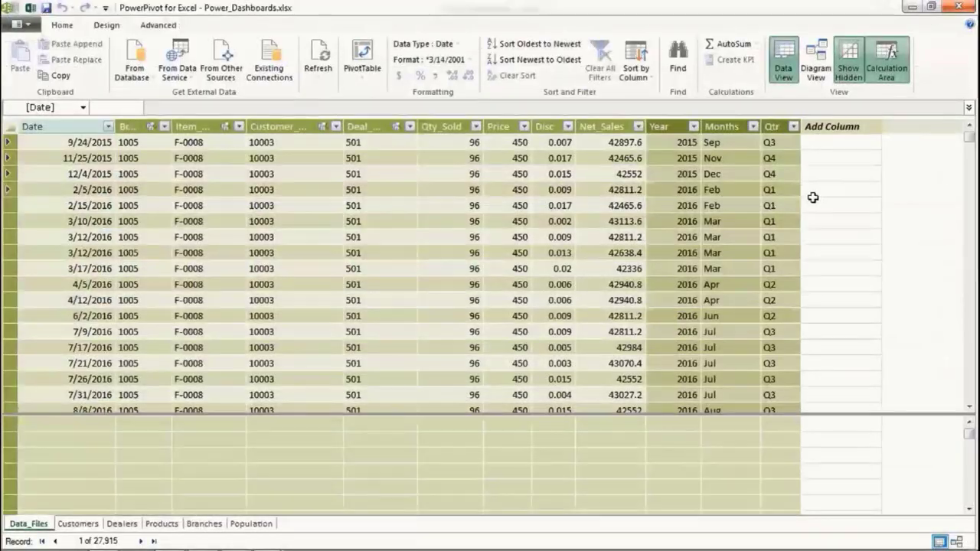
Step: Review the Customers, Products, Branches and Population tables, then nudge Population left in Diagram View
left_click_drag(968, 135, 968, 161)
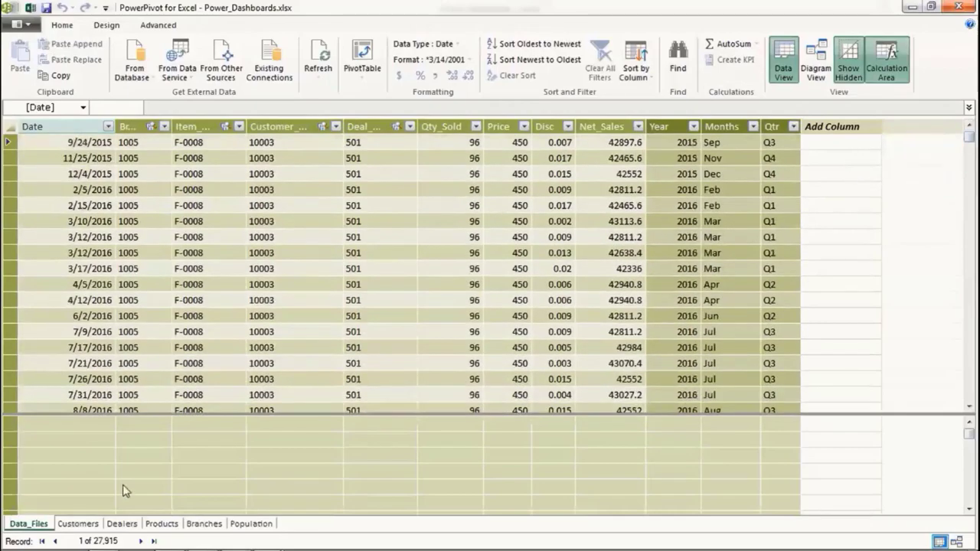
left_click(77, 523)
left_click(162, 523)
left_click(203, 524)
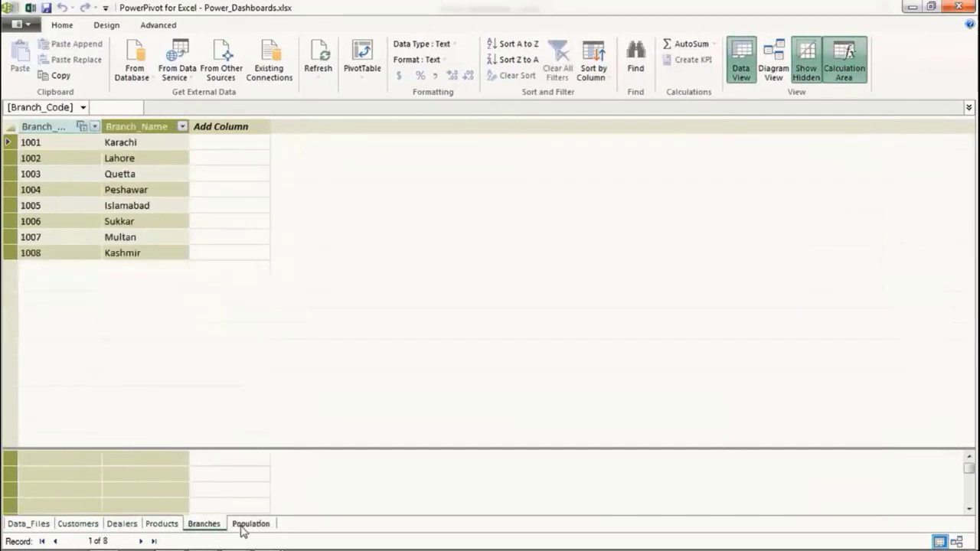
left_click(251, 523)
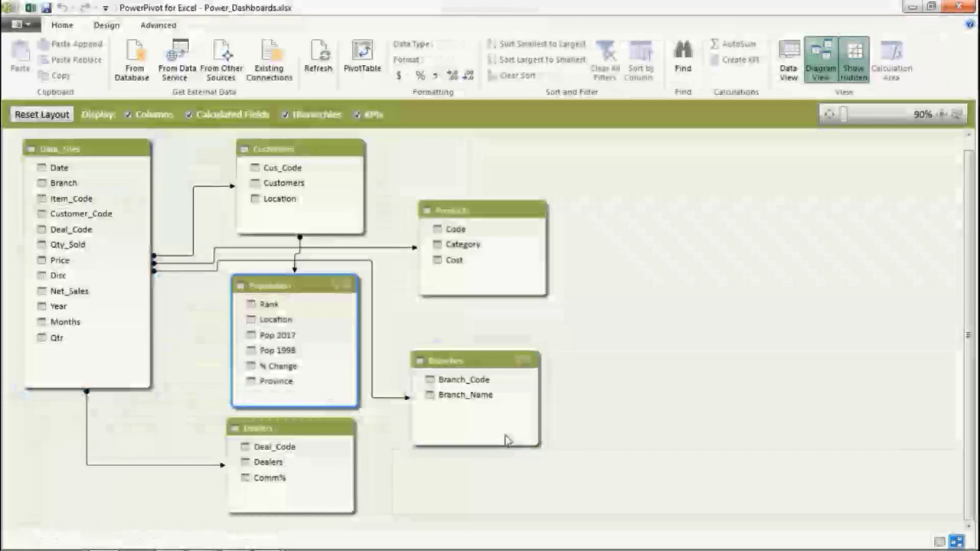
left_click_drag(297, 288, 255, 284)
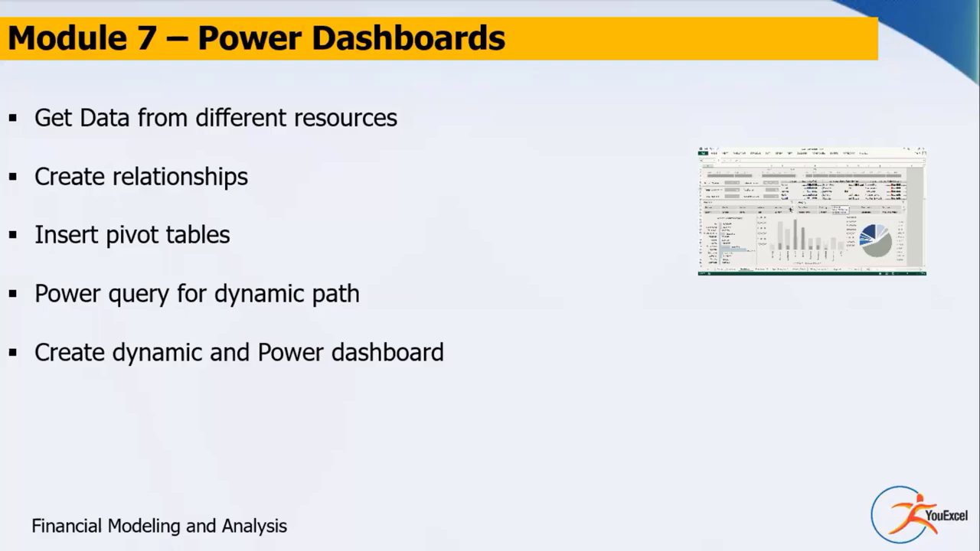
Step: Advance from the Module 7 – Power Dashboards slide to BONUS 1 – Budget Forecasting
left_click(341, 291)
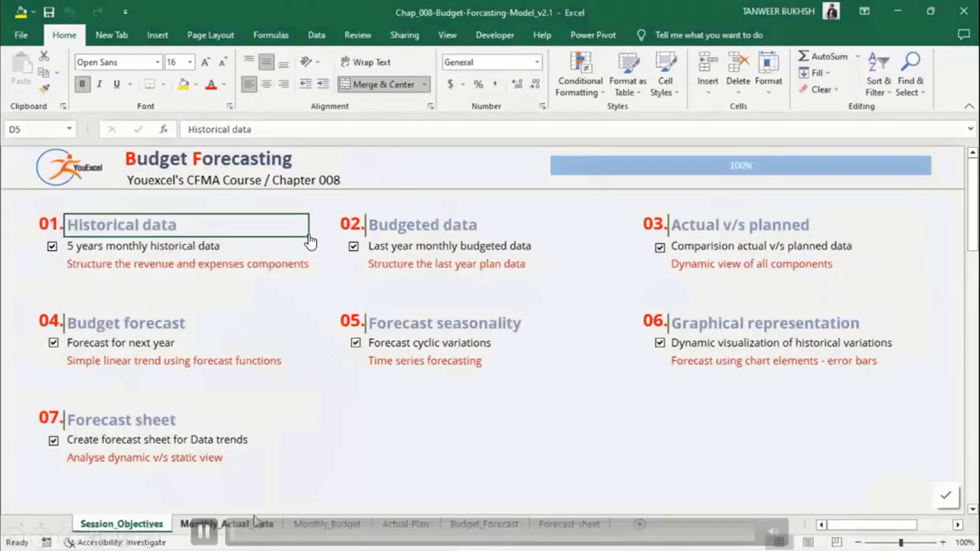
Step: Jump to the Historical data and review the Monthly_Actual_Data yearly blocks and income statement lines
left_click(308, 240)
key("Right")
key("Right")
key("Right")
key("Right")
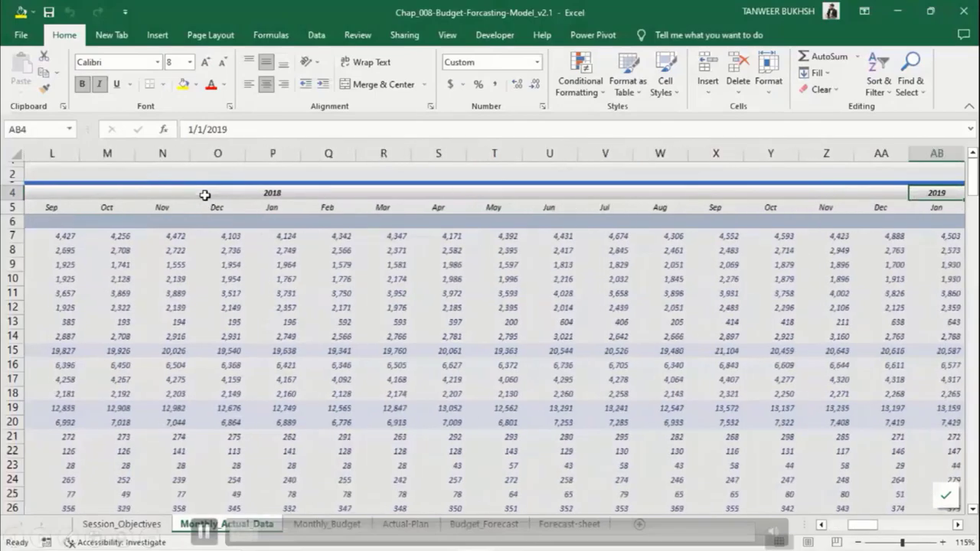
key("Right")
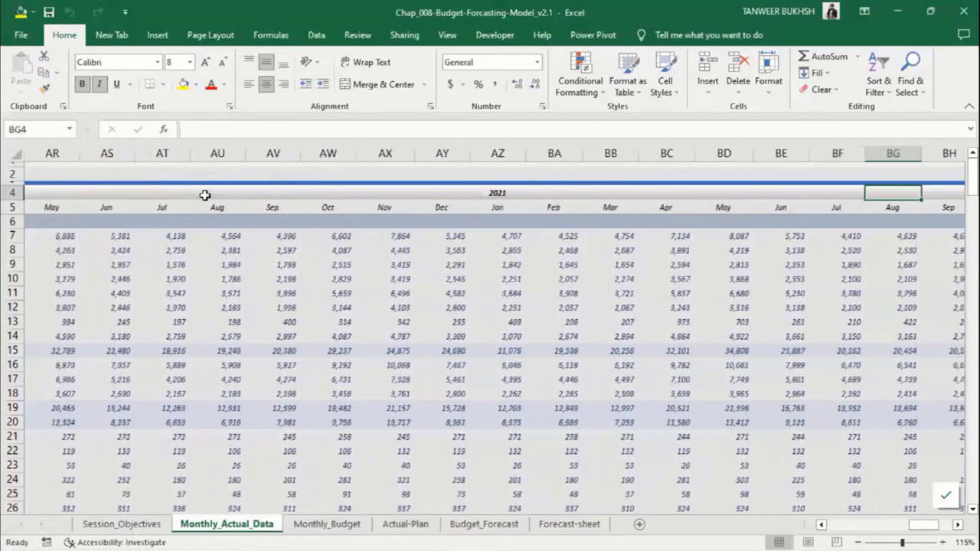
key("ctrl+Home")
key("Right")
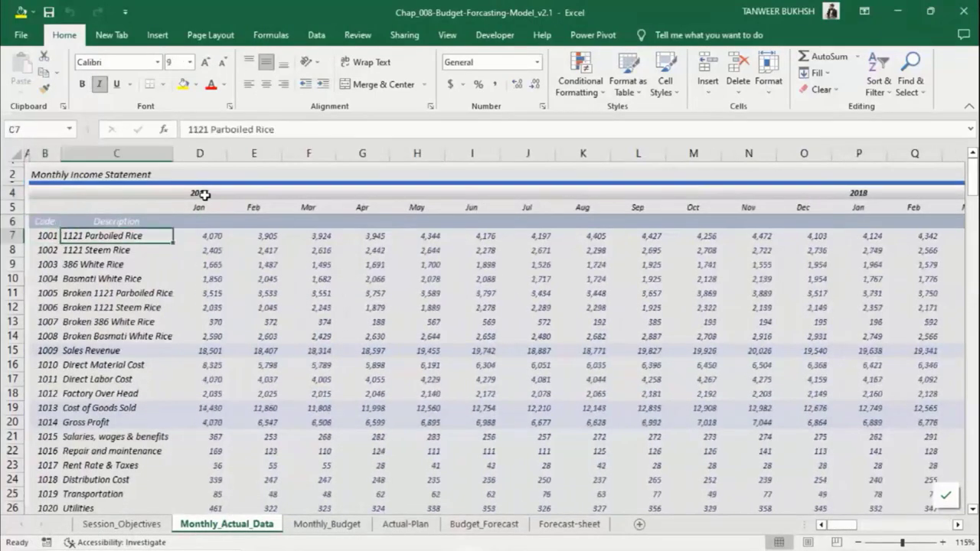
key("Down")
key("Down")
key("Down")
key("Down")
key("Down")
key("Down")
key("Down")
key("Down")
key("Down")
key("Down")
key("Down")
key("Down")
key("Down")
key("Down")
key("Down")
key("Down")
key("Down")
key("Down")
key("Down")
key("Down")
Step: Page through the Monthly_Budget line items, then move on to the Actual-Plan dashboard
key("ctrl+Page_Down")
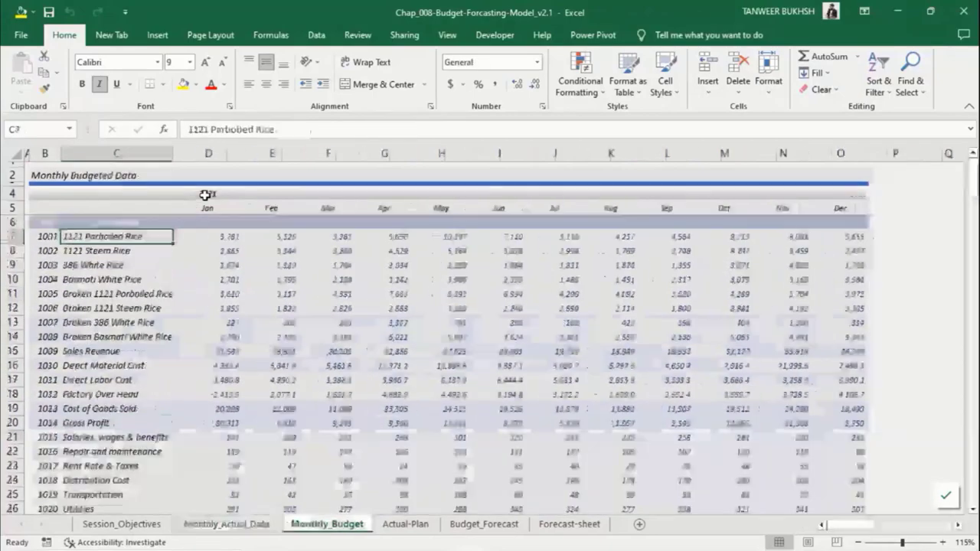
key("Page_Down")
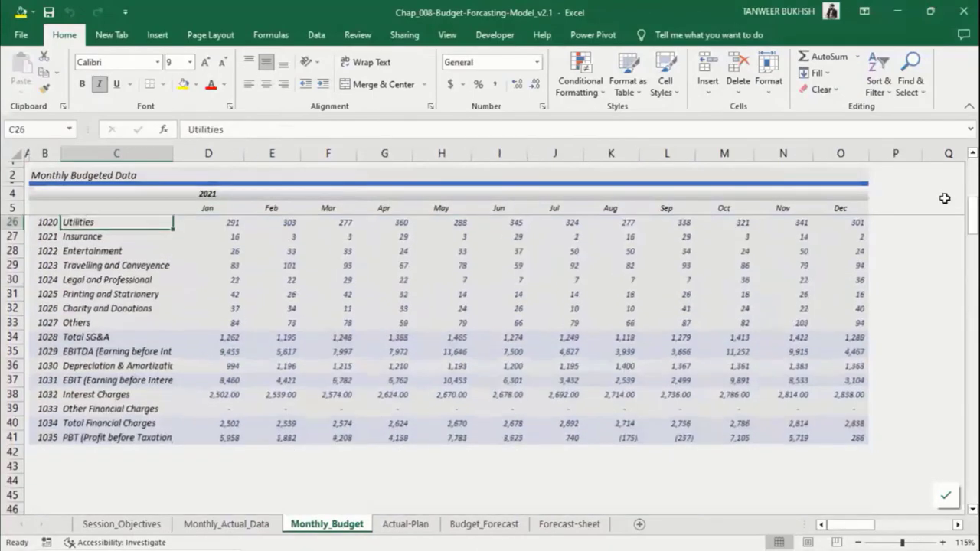
key("Page_Up")
key("ctrl+Page_Down")
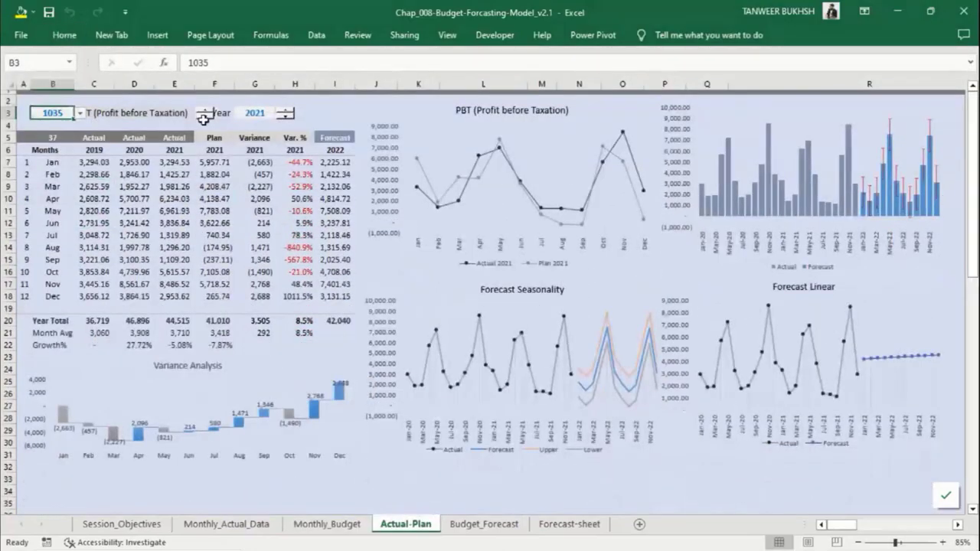
Step: Enter product code 1001 in B3, then step the product up to 1005
type("100")
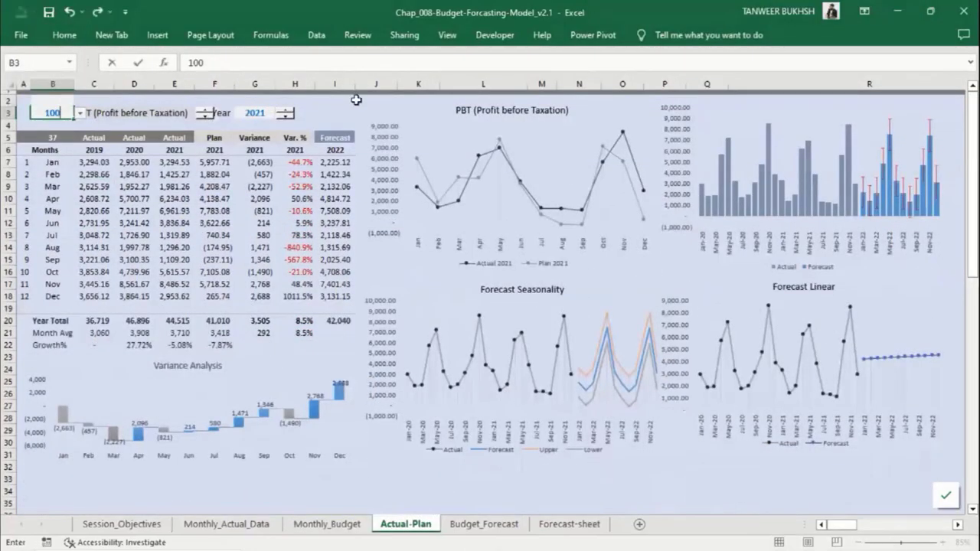
type("1")
key("Return")
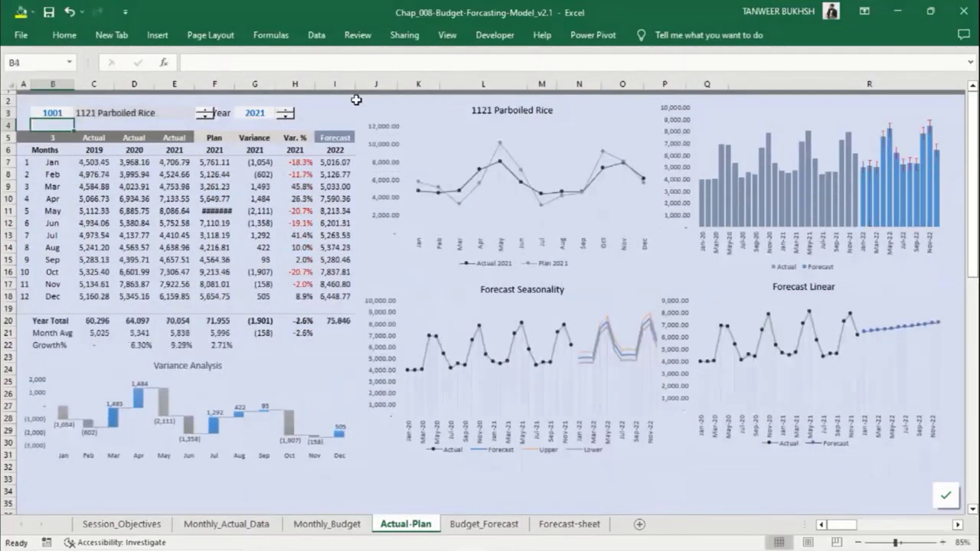
left_click(204, 111)
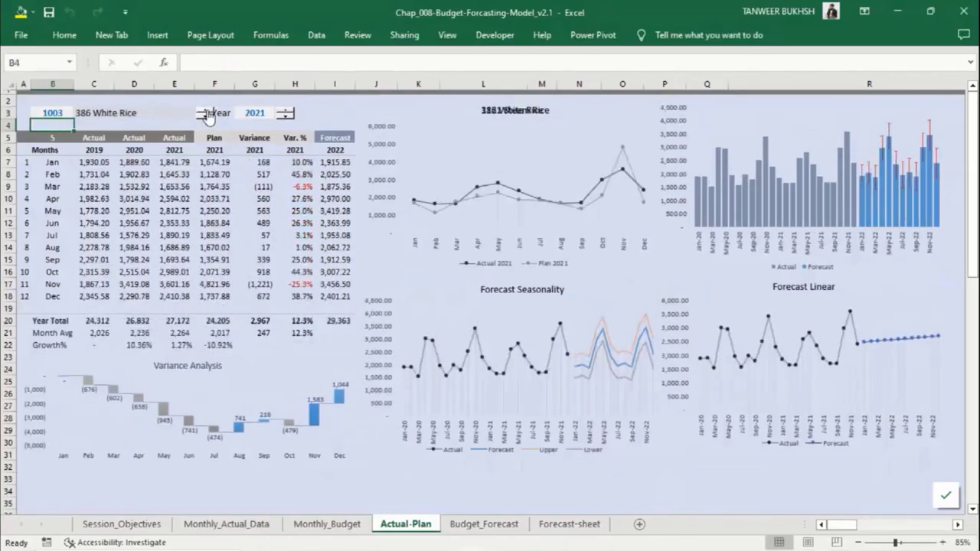
left_click(203, 111)
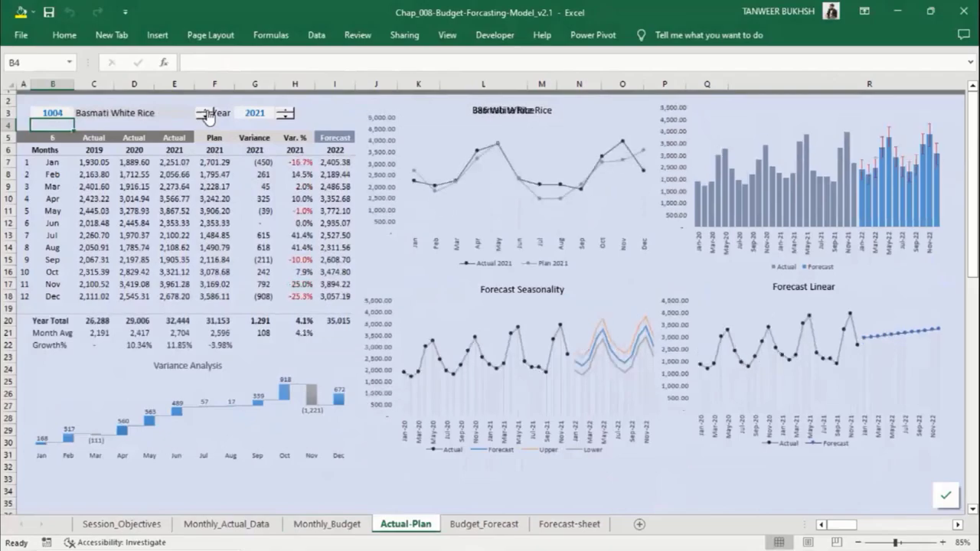
Step: Step the year down to 2019 and back to 2021, then inspect the I6 forecast formula and Variance header
left_click(285, 116)
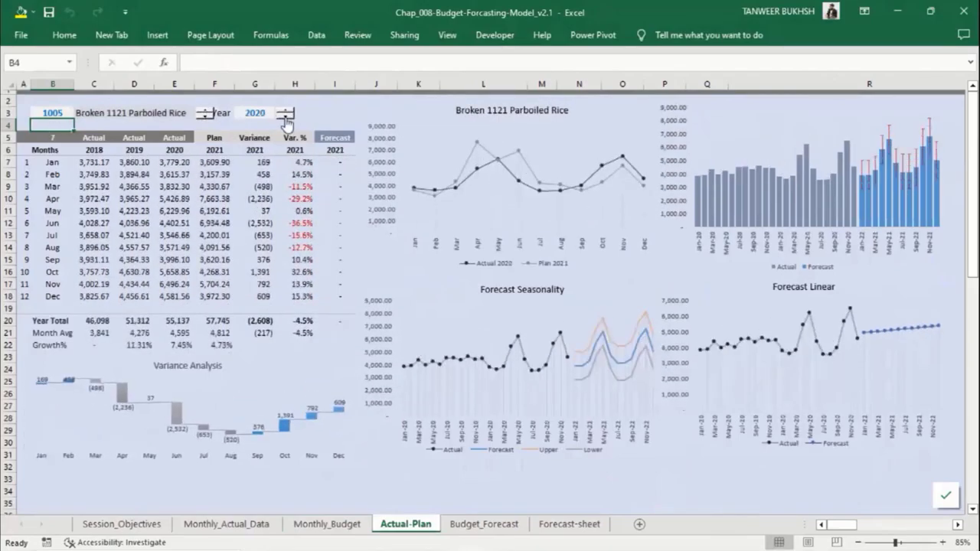
left_click(285, 116)
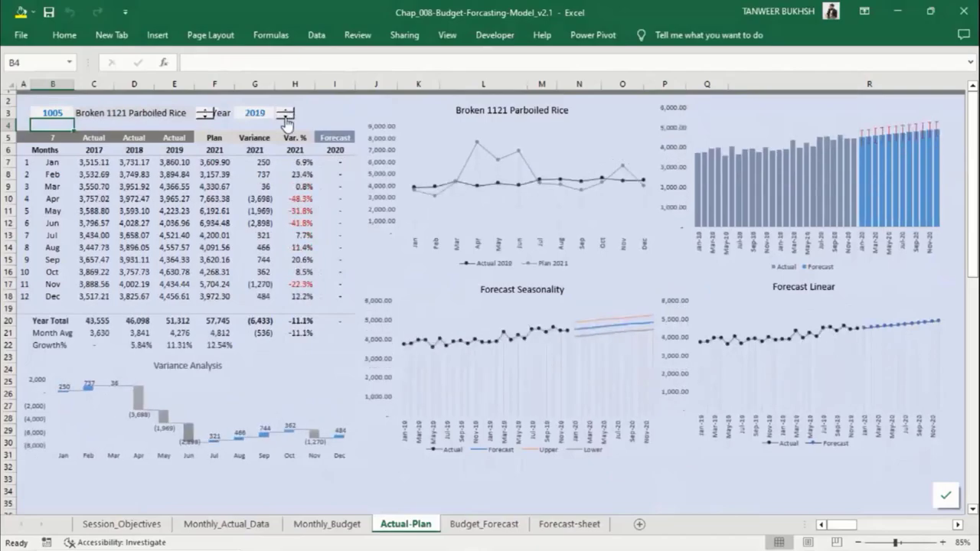
left_click(285, 110)
left_click(284, 109)
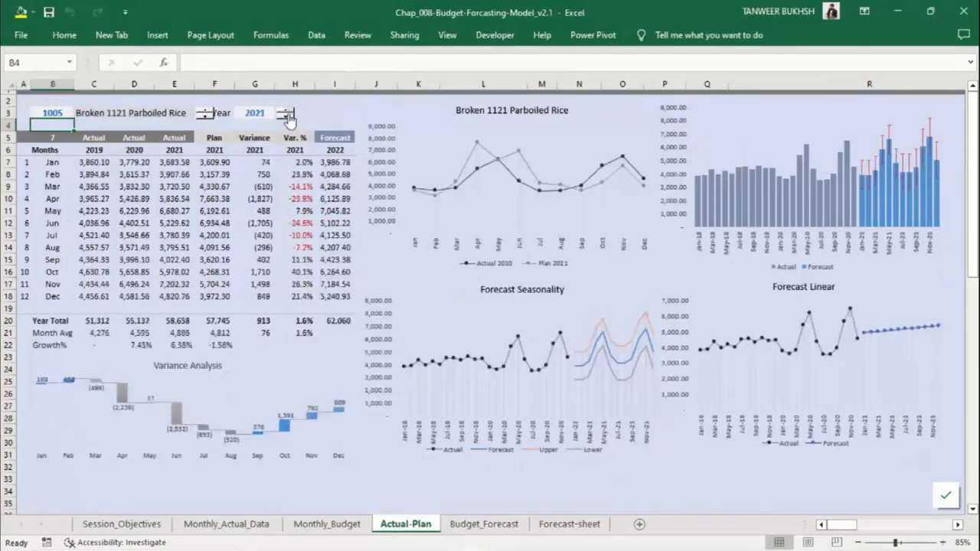
left_click(339, 150)
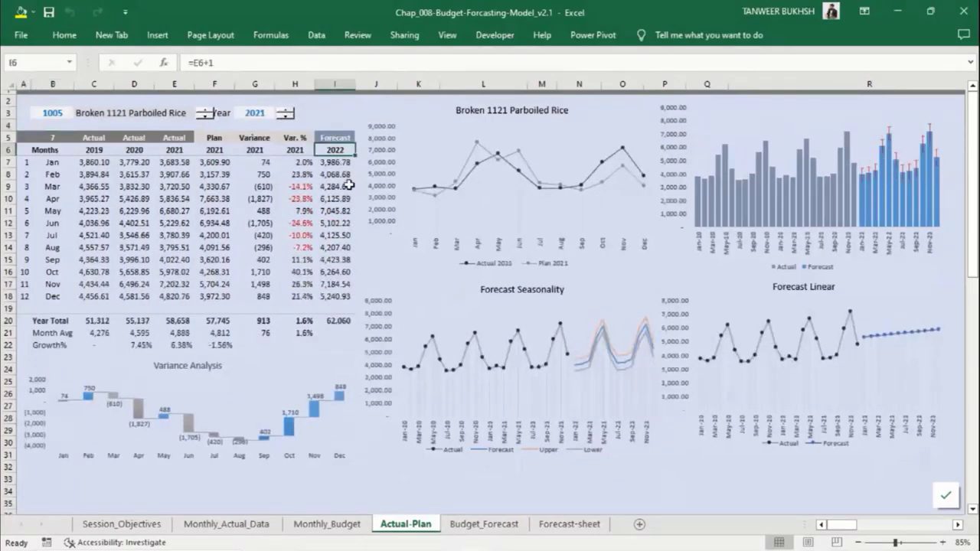
left_click(252, 141)
Step: Scroll right through the trend and seasonality tables, then enter product code 1007 in B3
left_click(216, 138)
left_click(957, 525)
left_click(958, 525)
left_click(958, 525)
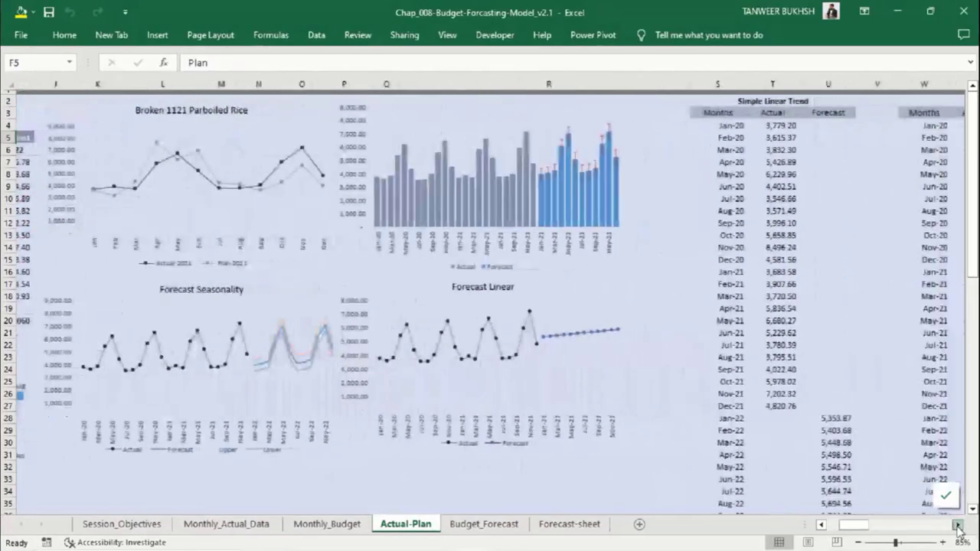
left_click(957, 525)
left_click(957, 525)
left_click(957, 525)
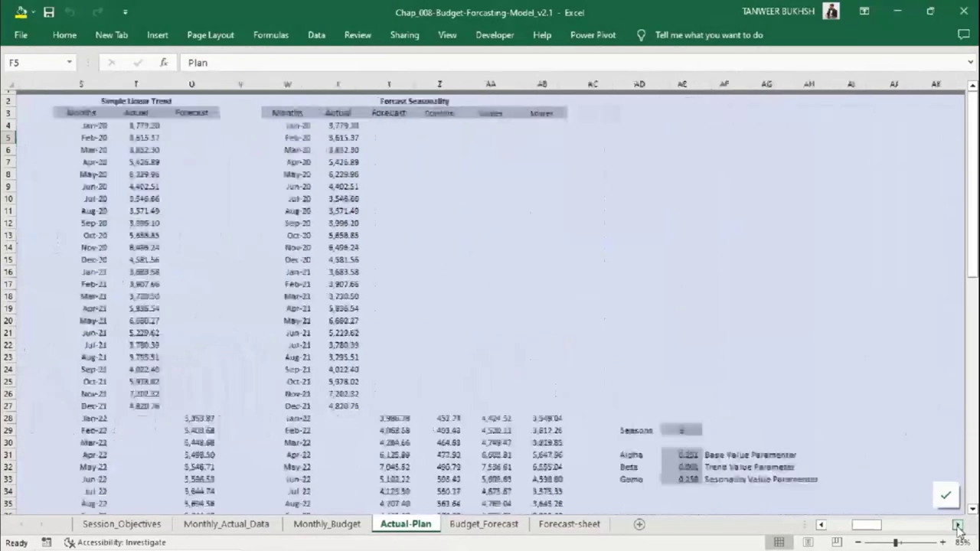
left_click(957, 525)
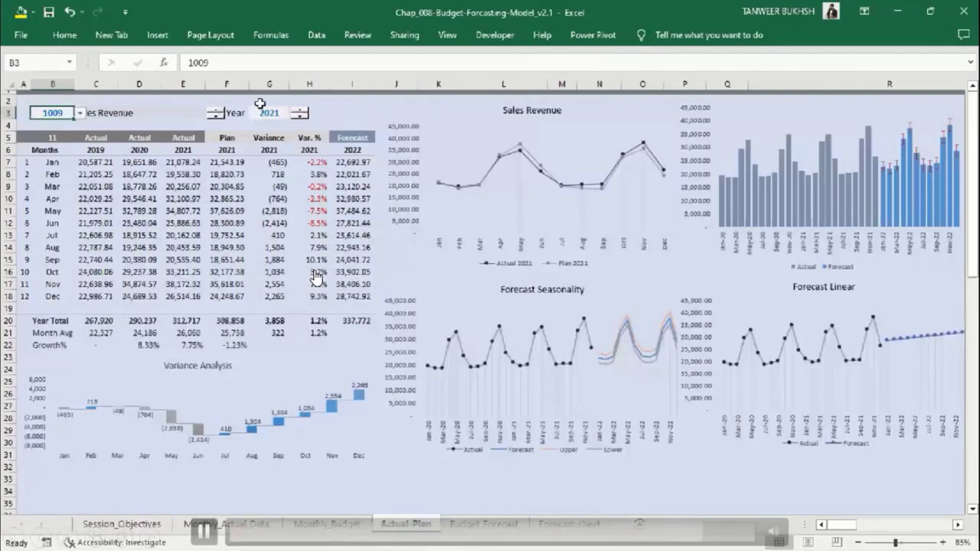
type("1007")
key("ctrl+Return")
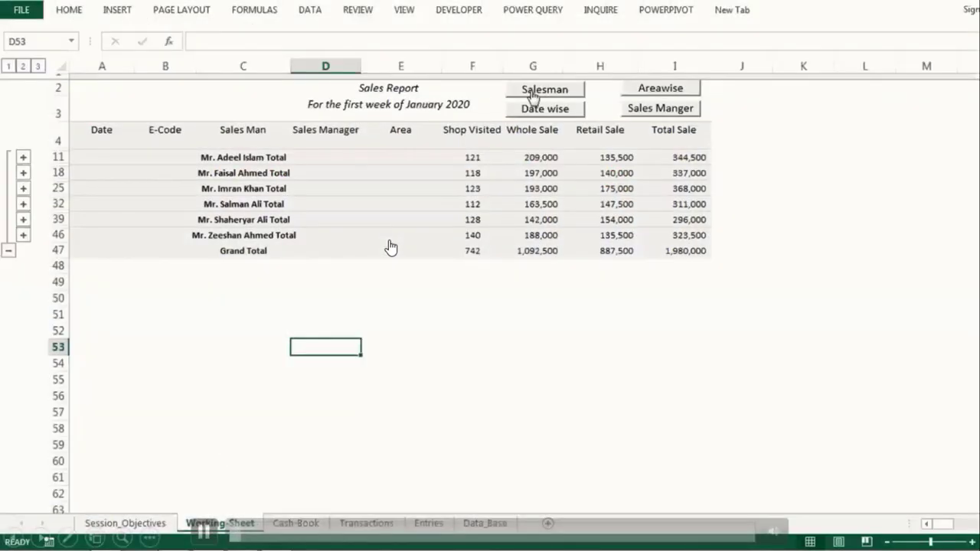
Step: Regroup the sales report by area, then by date, then by sales manager
left_click(663, 91)
left_click_drag(377, 157, 400, 407)
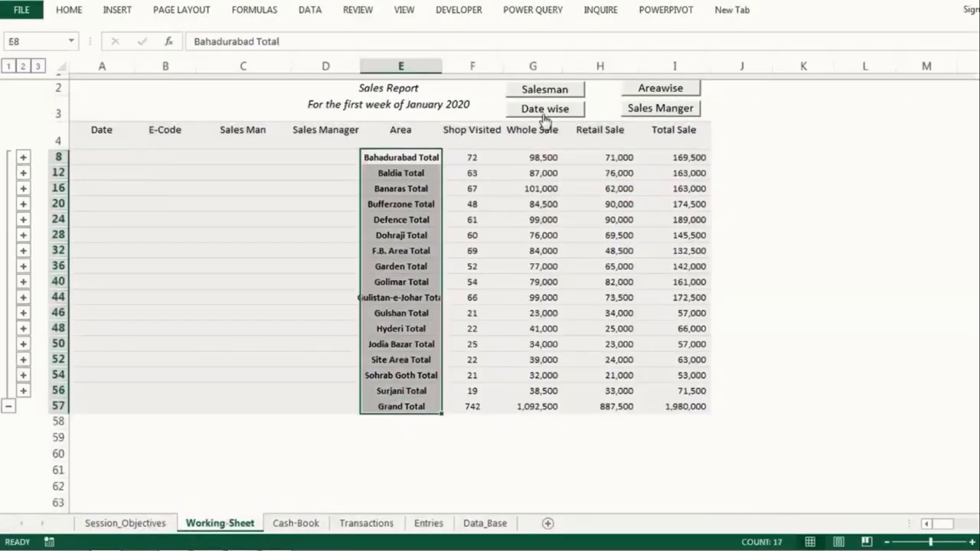
left_click(544, 108)
left_click_drag(99, 155, 109, 247)
left_click(658, 109)
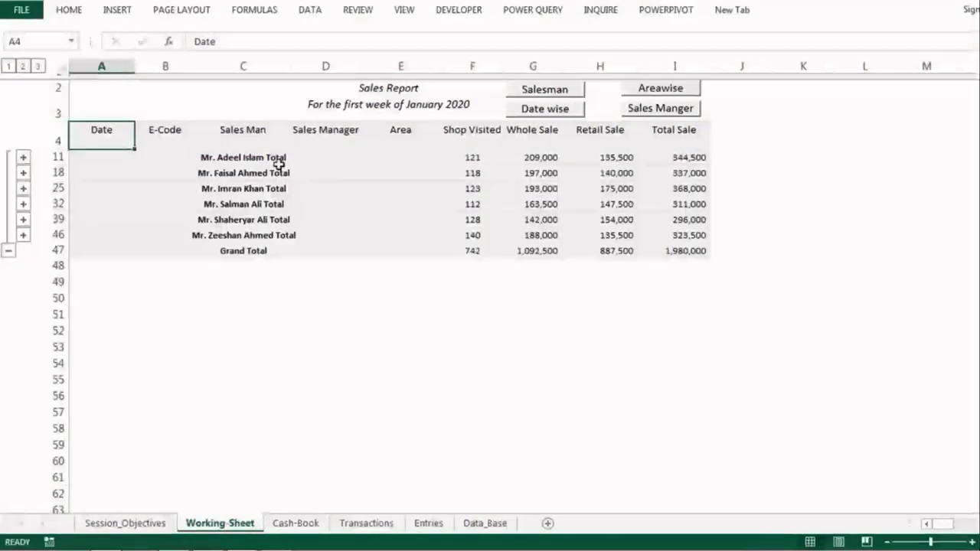
Step: On the Cash-Book sheet, select the row 21 entry and post it, dismissing protected-sheet warnings
left_click(300, 523)
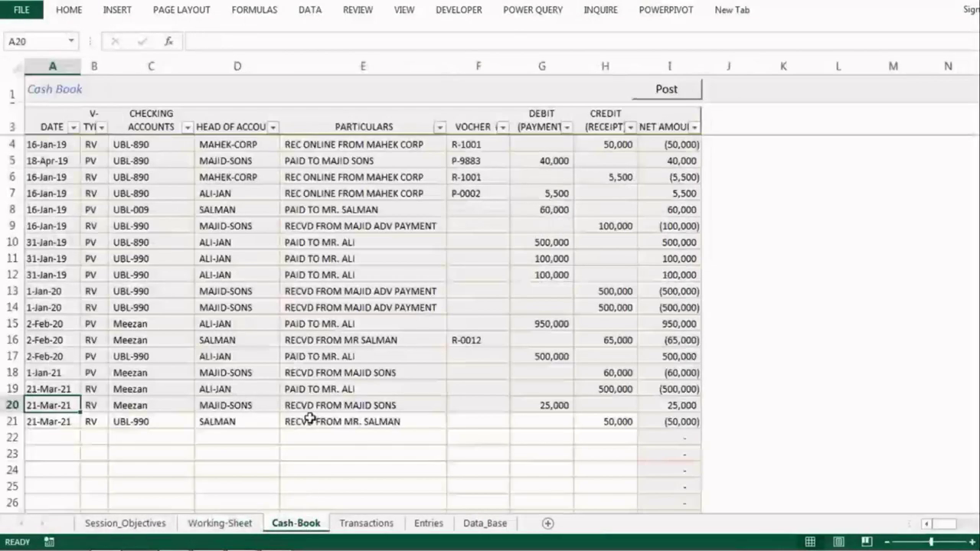
double_click(50, 405)
left_click(507, 314)
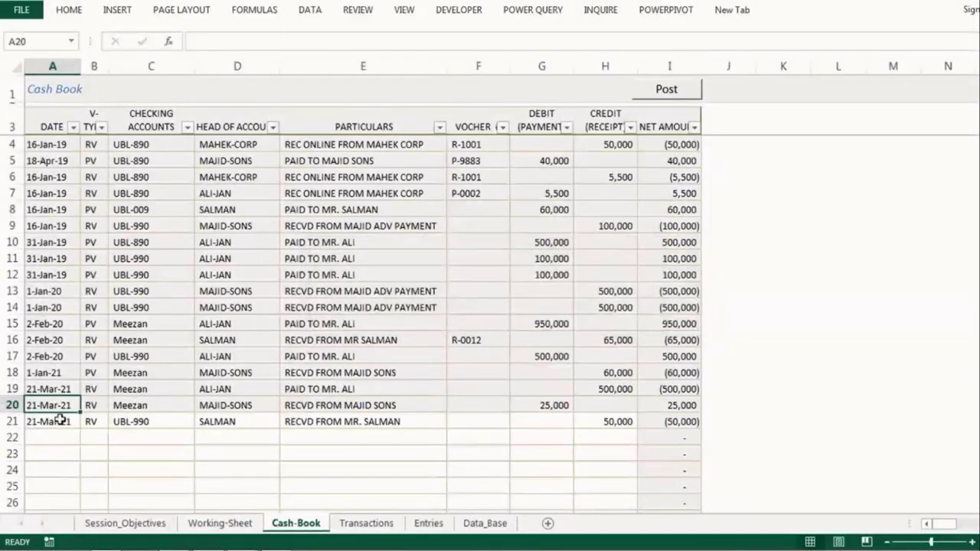
left_click(50, 420)
left_click_drag(44, 421, 605, 417)
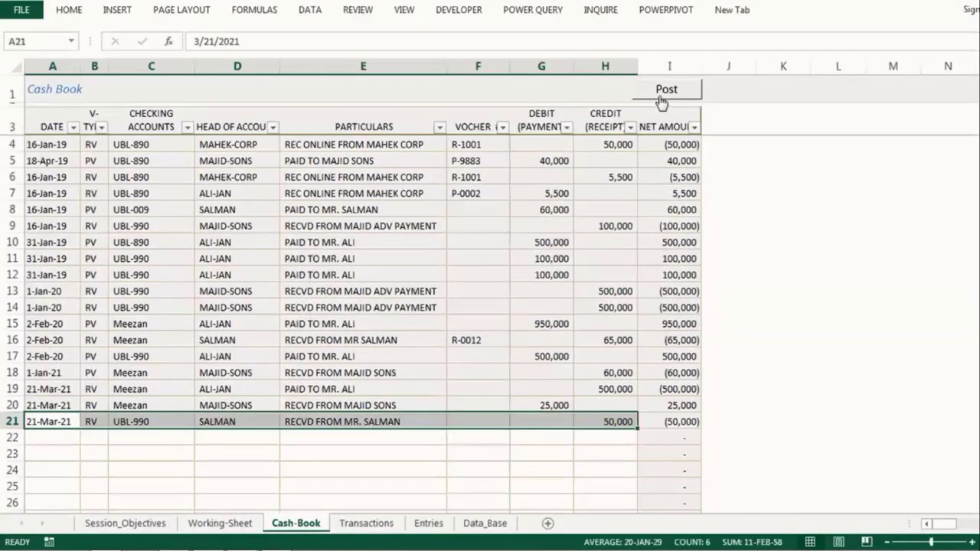
left_click(656, 94)
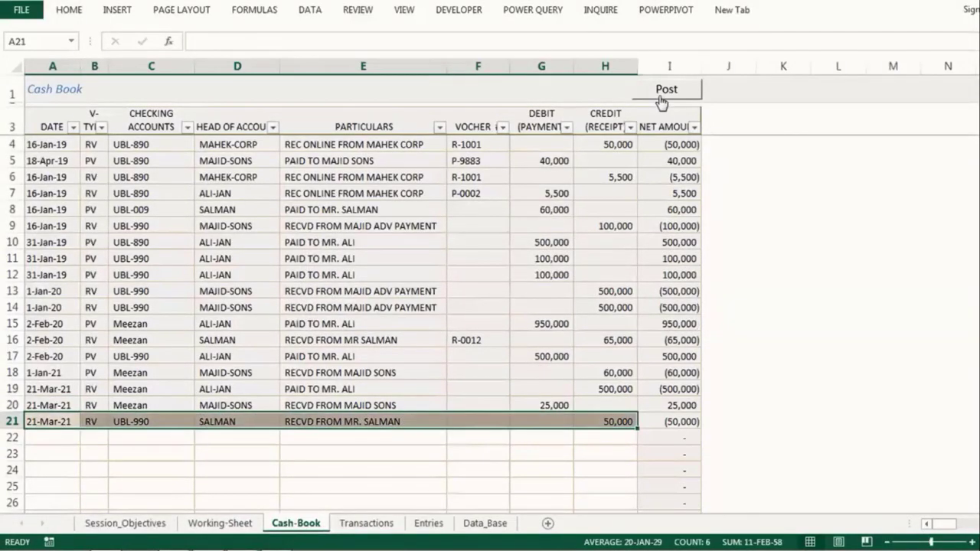
double_click(67, 434)
key("Return")
Step: Date a new Transactions entry 31-Mar-21 and try posting it, dismissing the required-fields message
left_click(366, 524)
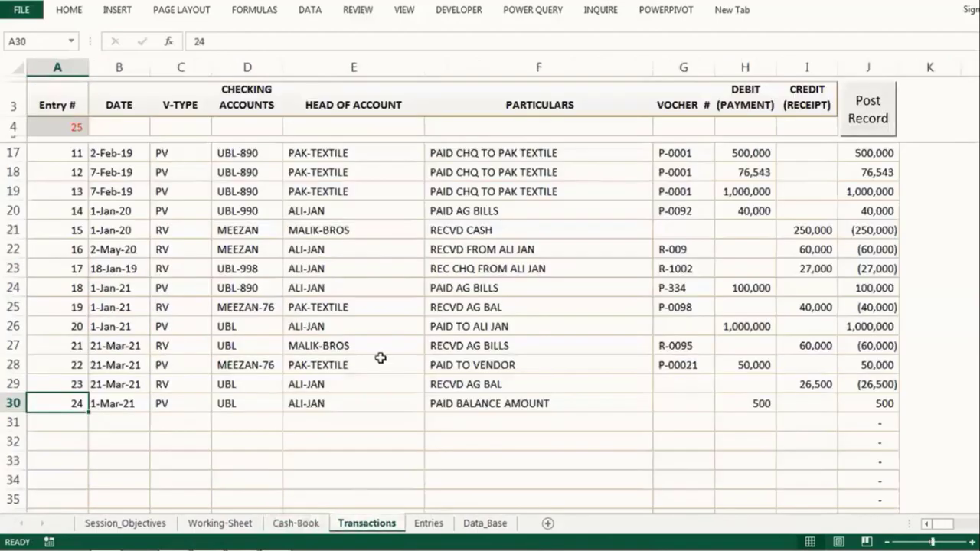
left_click(131, 131)
type("3/31/2021")
key("Return")
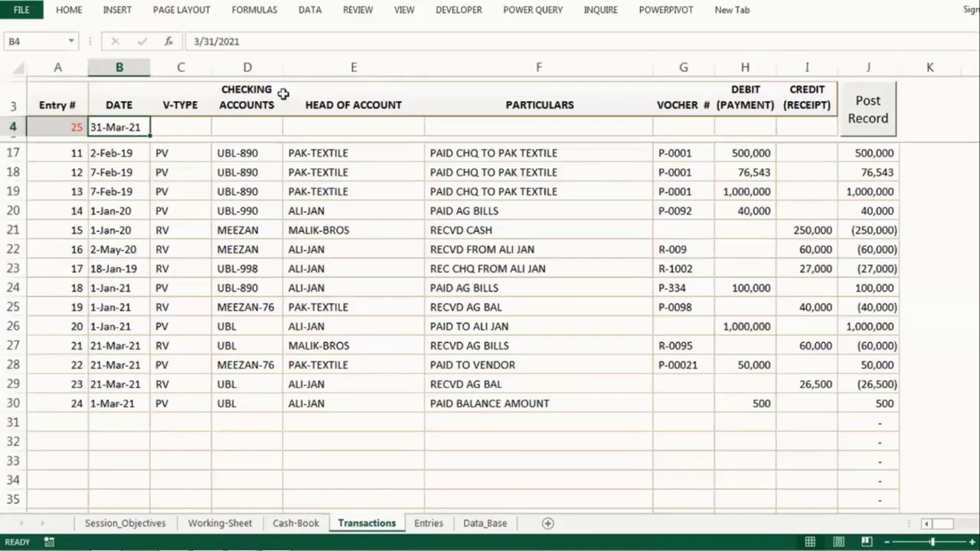
left_click(872, 119)
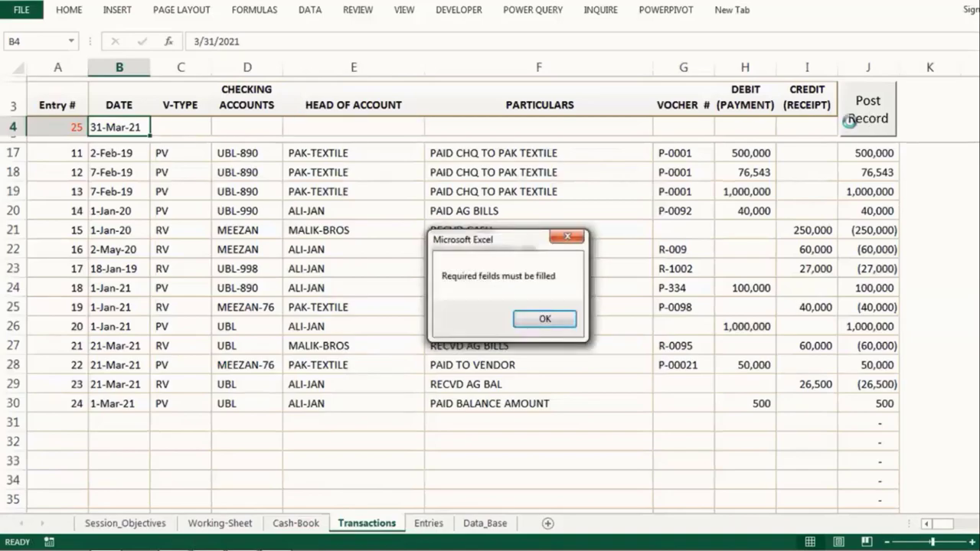
key("Return")
Step: Post entry 25: RV from UBL-890 to MALIK-BROS, 'PAID TO MALIK BROS', amount 500000
type("RV")
key("Tab")
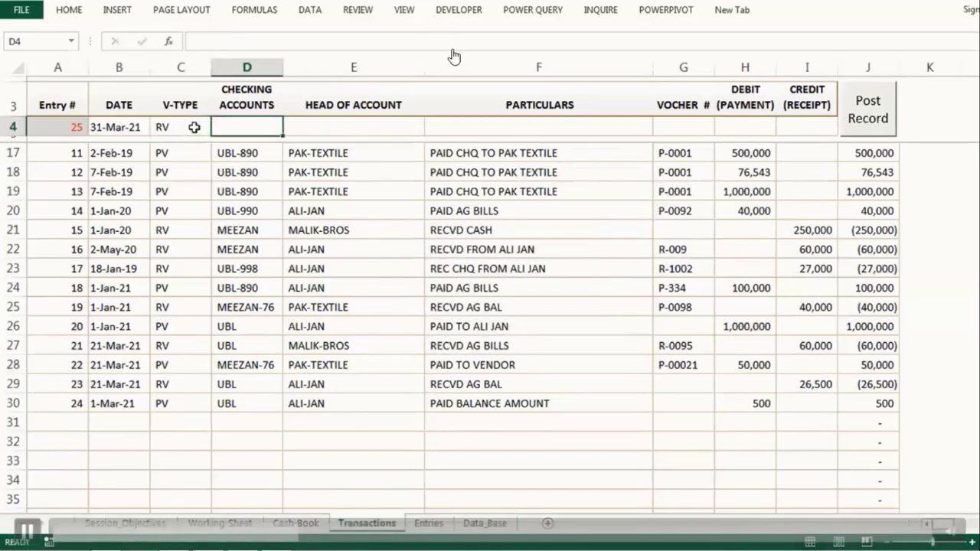
type("UBL-890")
key("Tab")
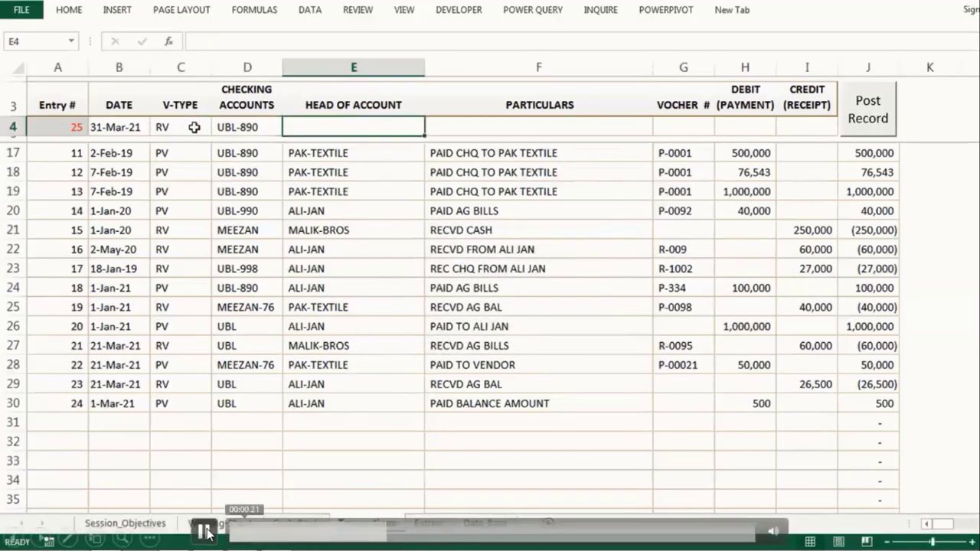
type("MALIK-BROS")
key("Tab")
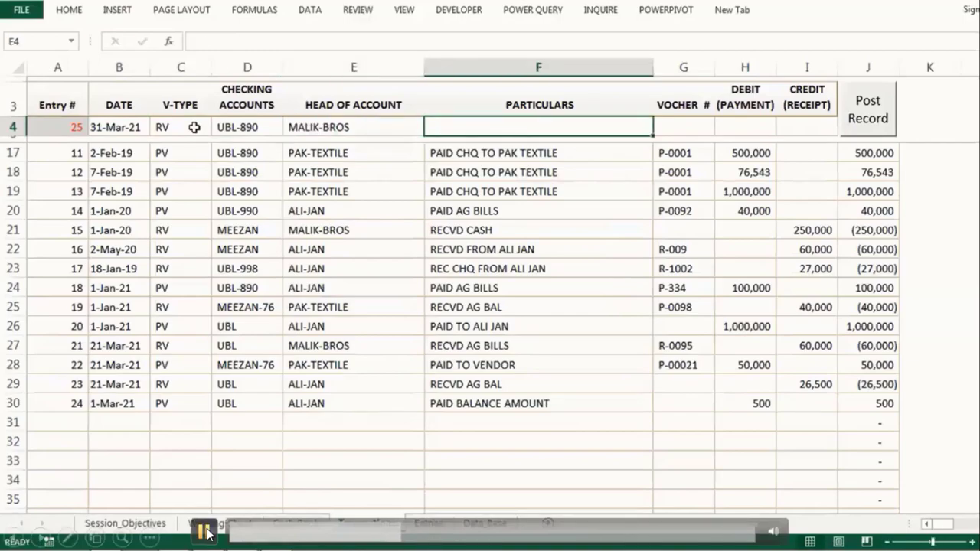
type("PAID TO MALIK BROS")
key("Tab")
key("Tab")
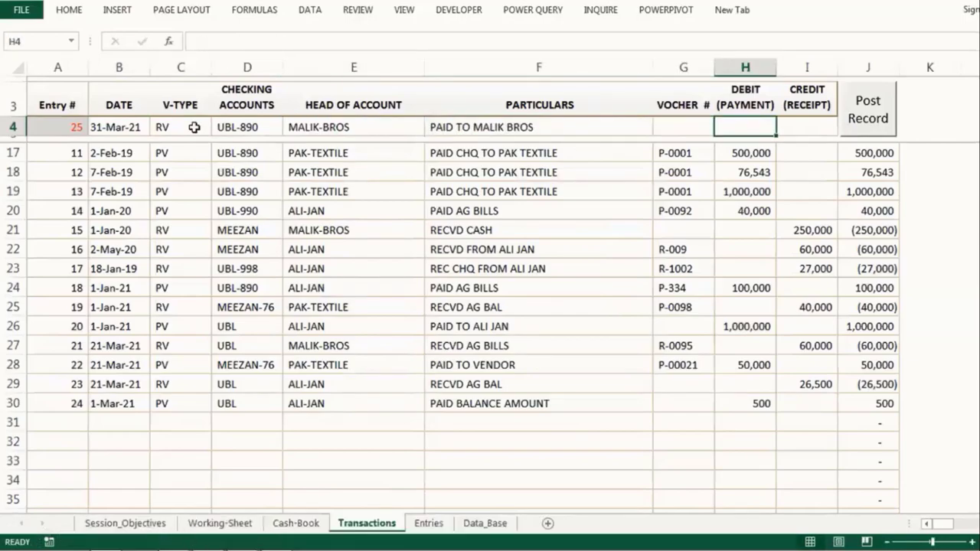
type("500000")
key("Tab")
left_click(867, 119)
Step: Try editing posted entry 25, dismiss the protected-sheet warning, and go to Entries
scroll(533, 226, "down", 6)
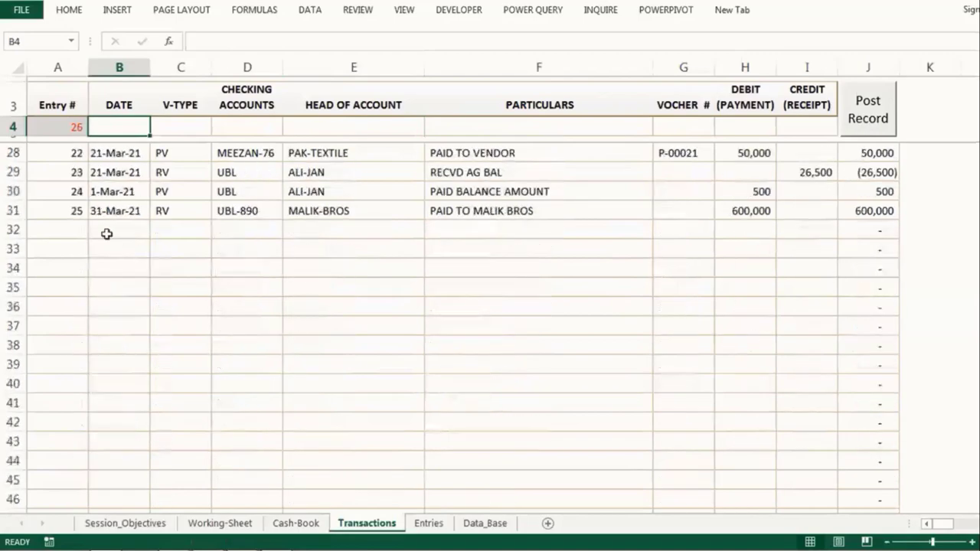
left_click_drag(46, 211, 730, 209)
double_click(265, 211)
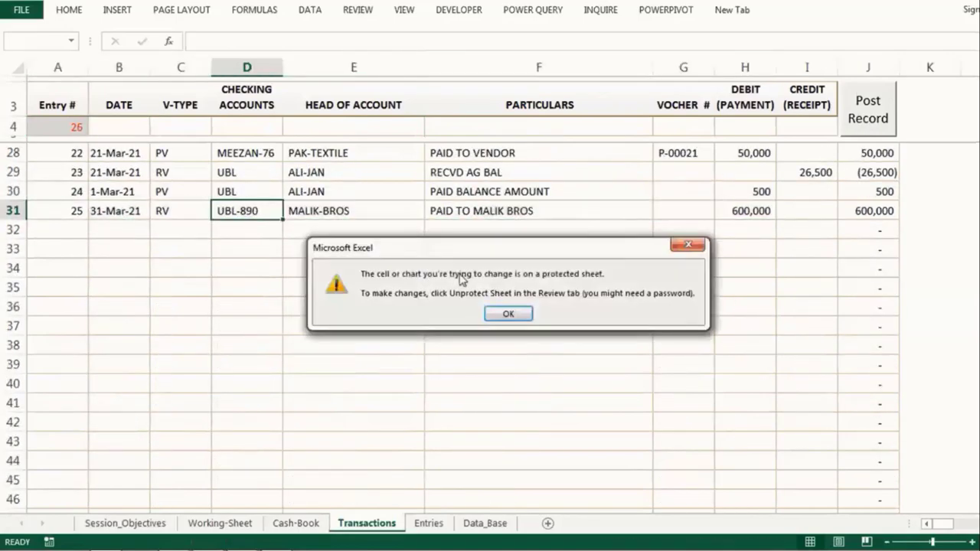
key("Return")
left_click(428, 523)
Step: Date the Entries form 31-Mar-21, with voucher type PV and checking account MEEZAN
left_click(63, 121)
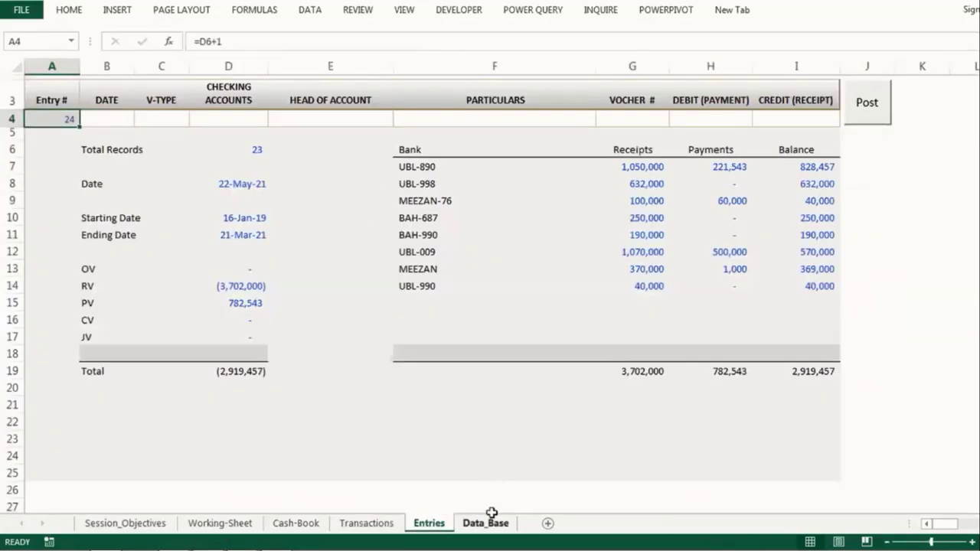
left_click(485, 523)
left_click(428, 523)
type("3/31")
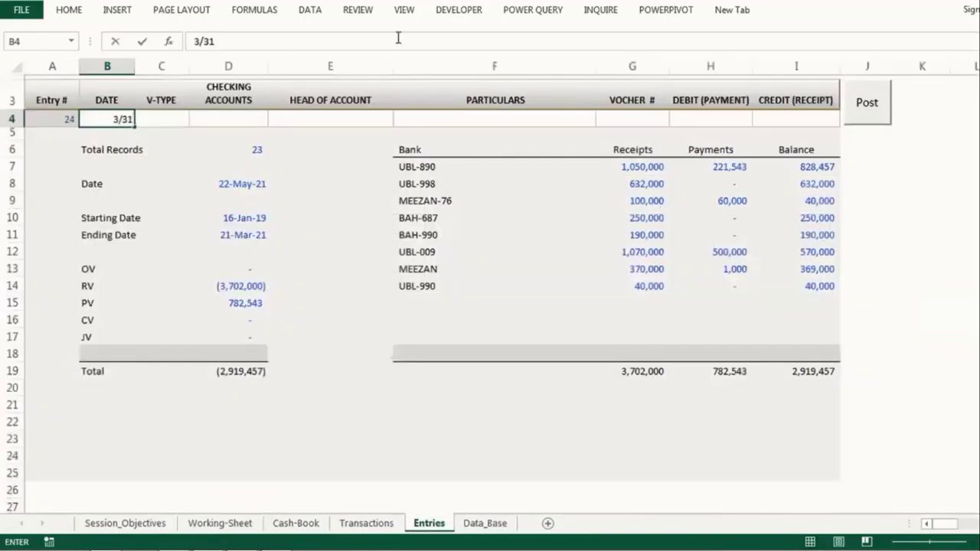
key("Tab")
left_click(196, 119)
left_click(150, 161)
left_click(264, 121)
left_click(271, 120)
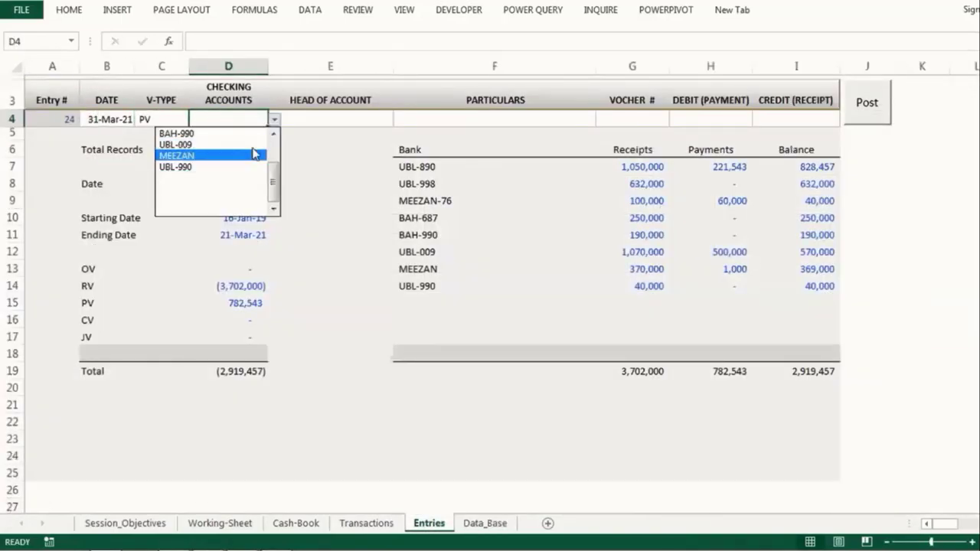
left_click(255, 153)
Step: Enter head HAZIQ-SONS, particulars 'PAID AG BILL' and amount 90000, then open LEDGER-CUSTOMERS' party list
left_click(339, 116)
type("HAZIQ-SONS")
key("Tab")
type("PAID AG BILL")
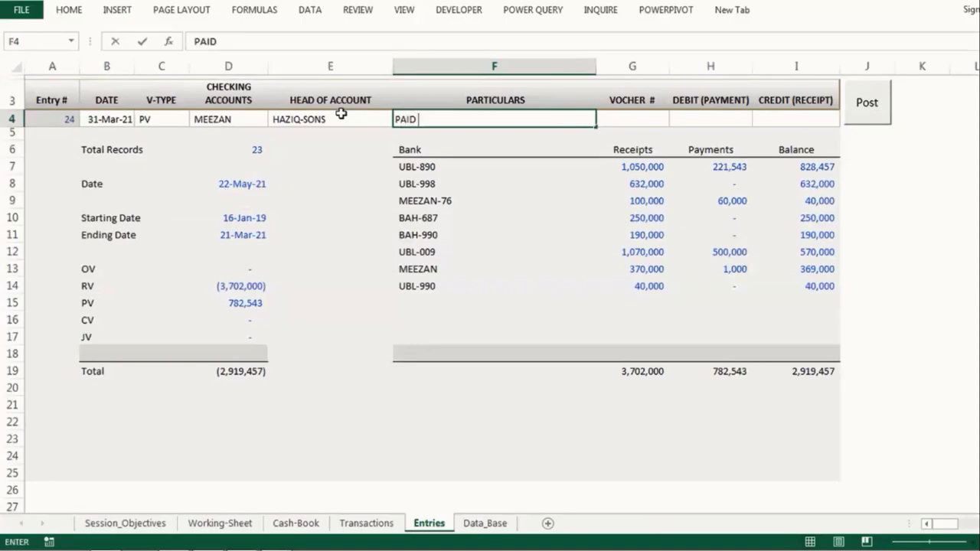
key("Tab")
key("Tab")
type("90000")
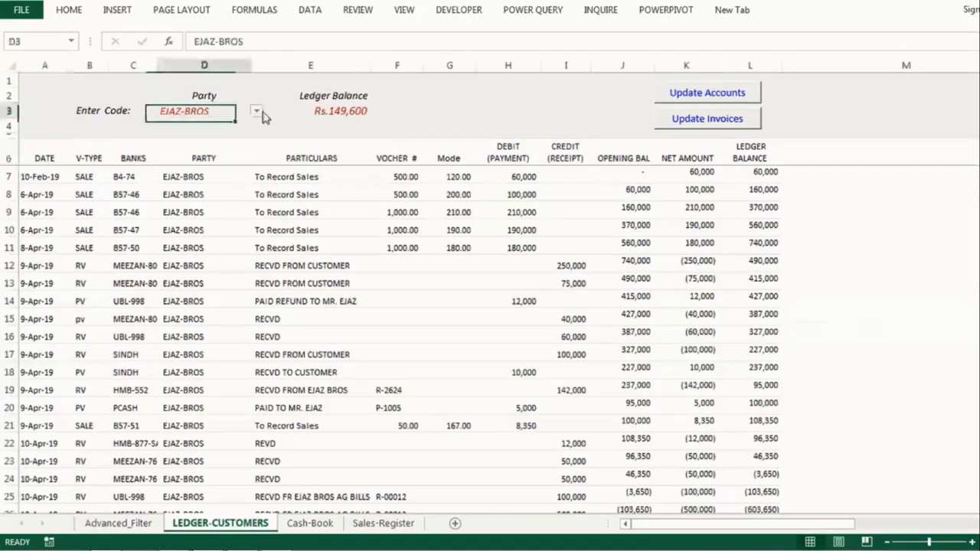
left_click(257, 107)
left_click(243, 111)
left_click(257, 112)
Step: Keep EJAZ-BROS selected and review the Cash-Book and Sales-Register sheets before returning to LEDGER-CUSTOMERS
left_click(257, 115)
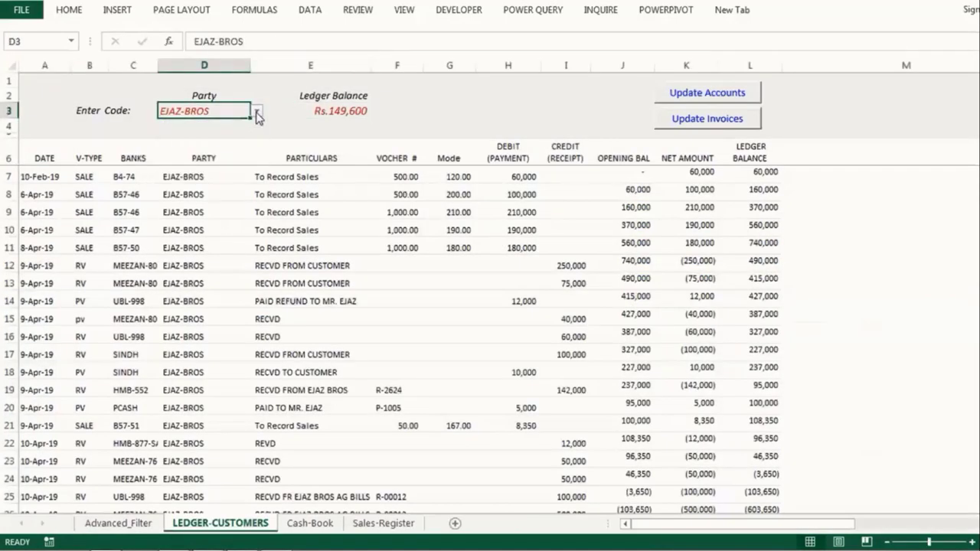
left_click(309, 523)
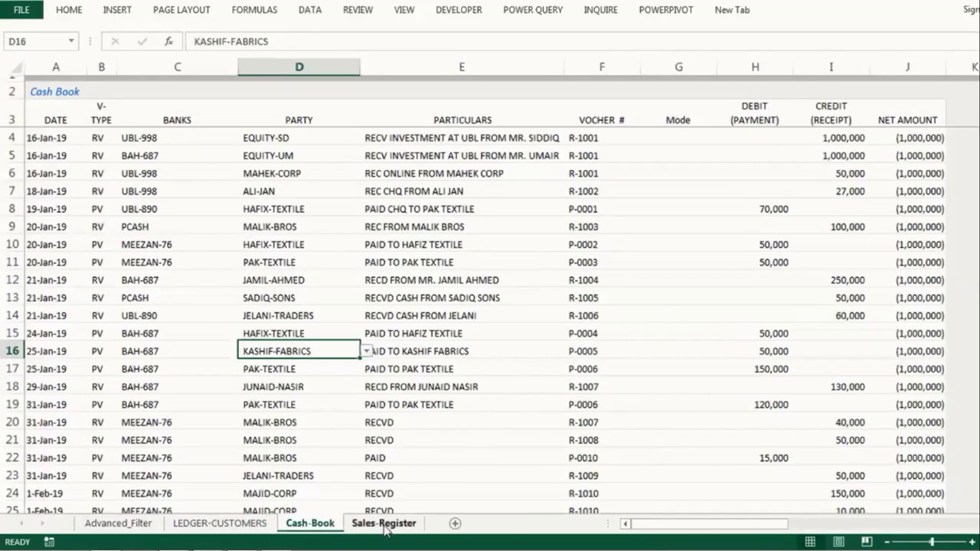
left_click(383, 524)
key("Right")
key("Right")
key("Right")
key("Right")
key("Right")
key("Right")
key("Right")
key("Right")
key("Right")
key("Right")
key("Right")
key("Right")
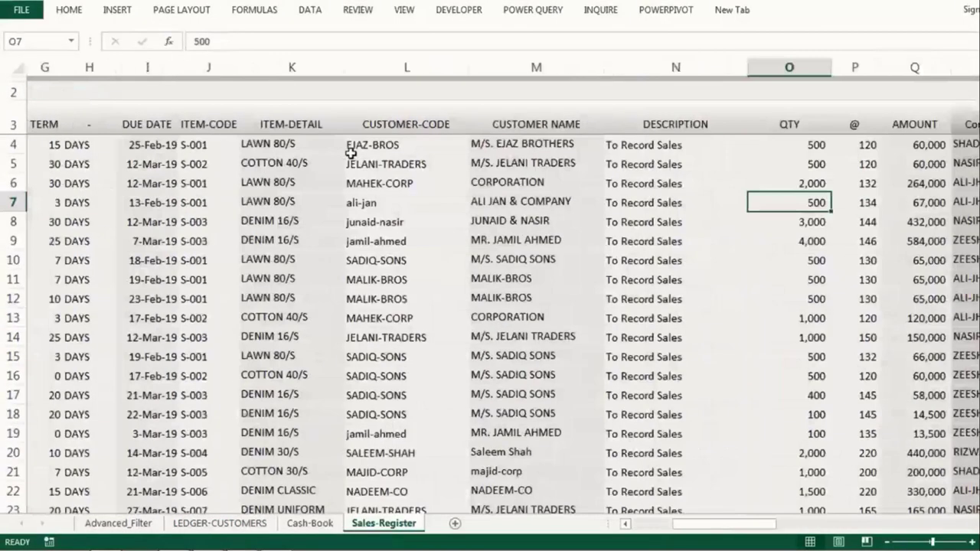
left_click(220, 522)
Step: Load MAHEK-CORP's ledger and refresh its receipts and sales invoices
left_click(258, 111)
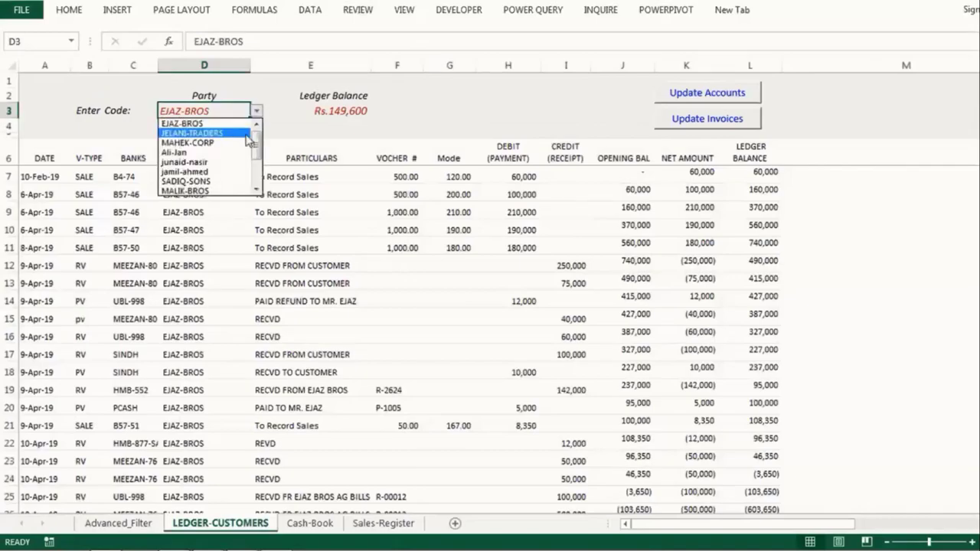
left_click(245, 146)
left_click(689, 94)
left_click(676, 121)
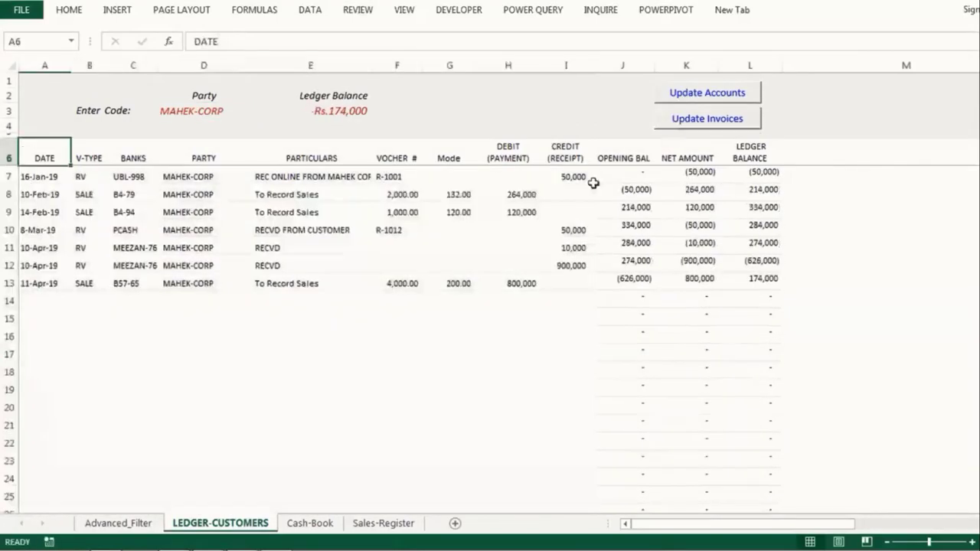
Step: Load NADEEM-CO's ledger and refresh its receipts and sales invoices
left_click(241, 111)
left_click(257, 111)
scroll(234, 170, "down", 1)
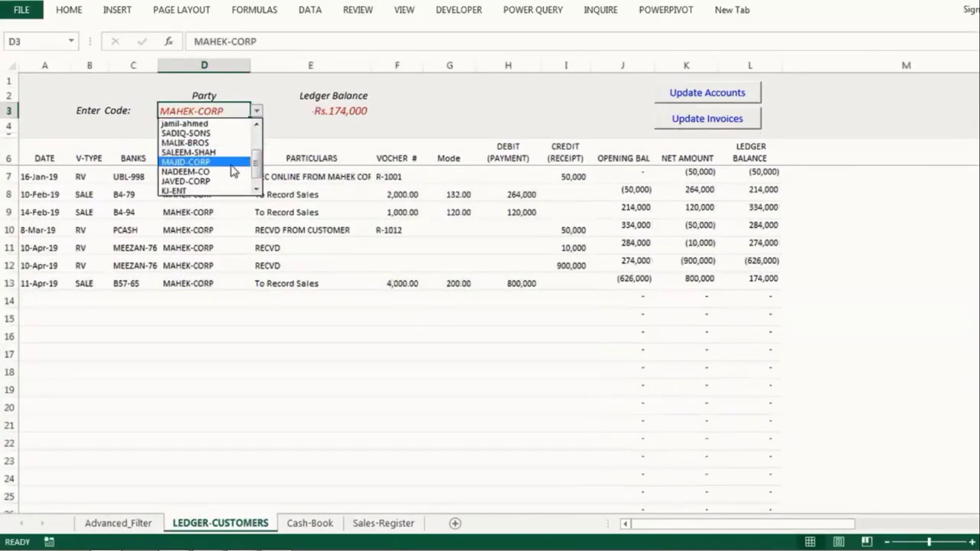
left_click(232, 171)
left_click(702, 98)
left_click(710, 125)
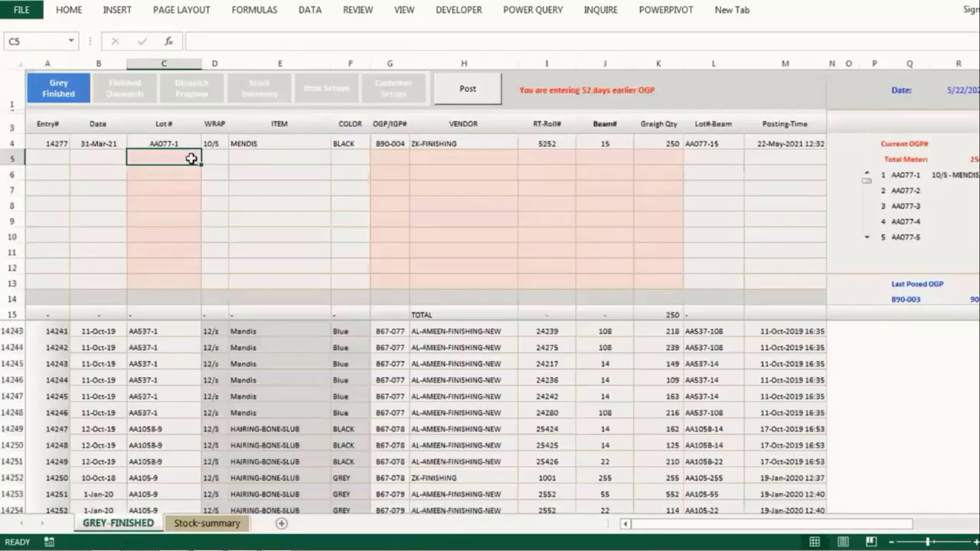
Step: Post lot AA105-1 with OGP B90-004, roll 6335, 25 beams and 522 greige quantity
type("AA105")
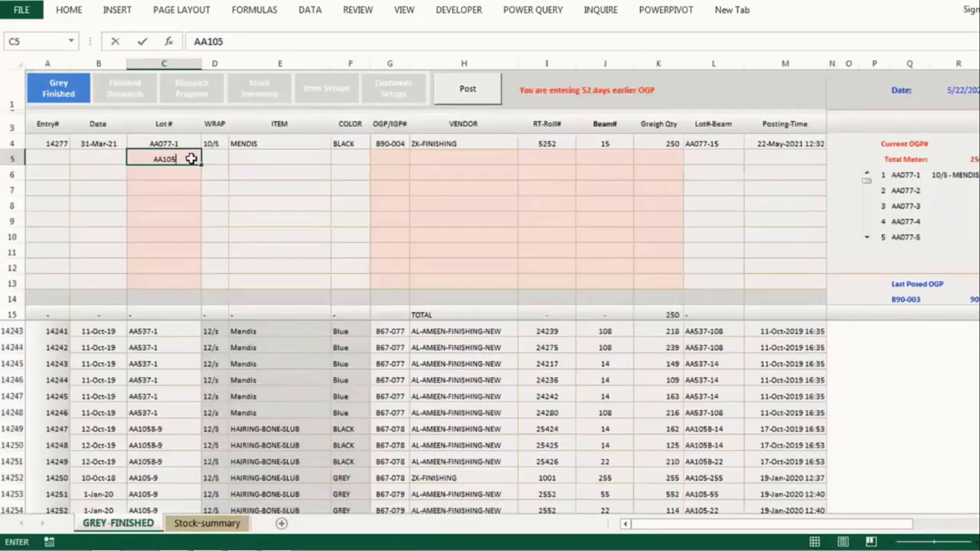
type("-1")
key("Tab")
type("B90-004")
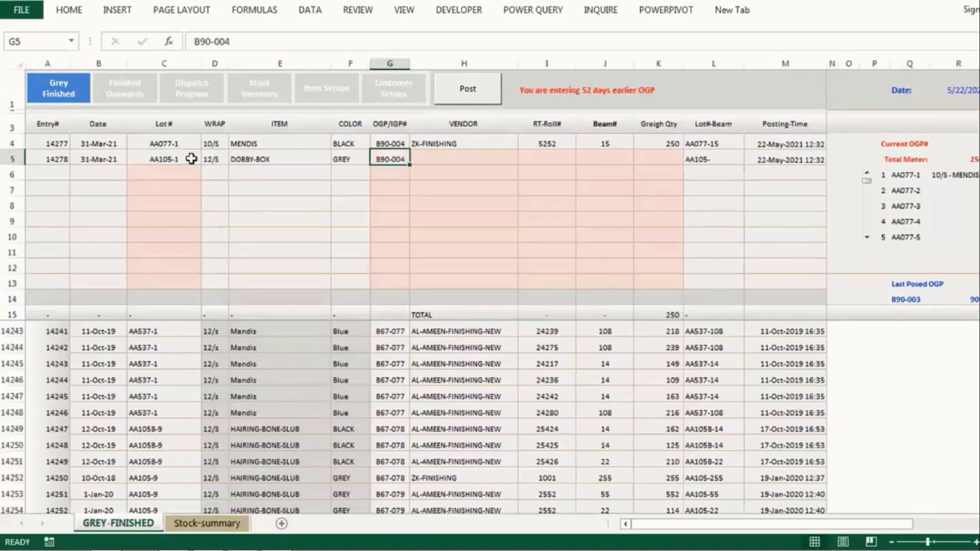
key("Tab")
type("6335")
key("Tab")
type("25")
key("Tab")
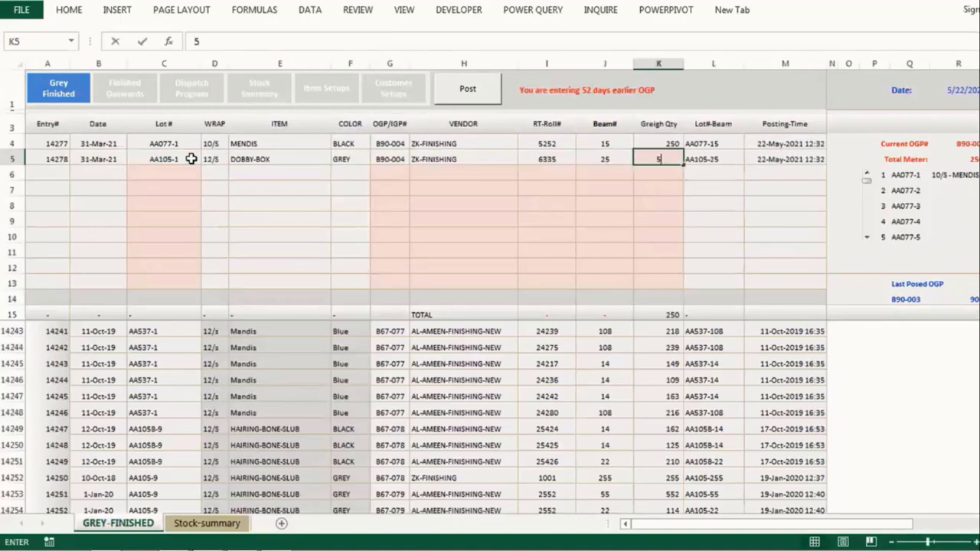
type("522")
key("Return")
left_click(479, 96)
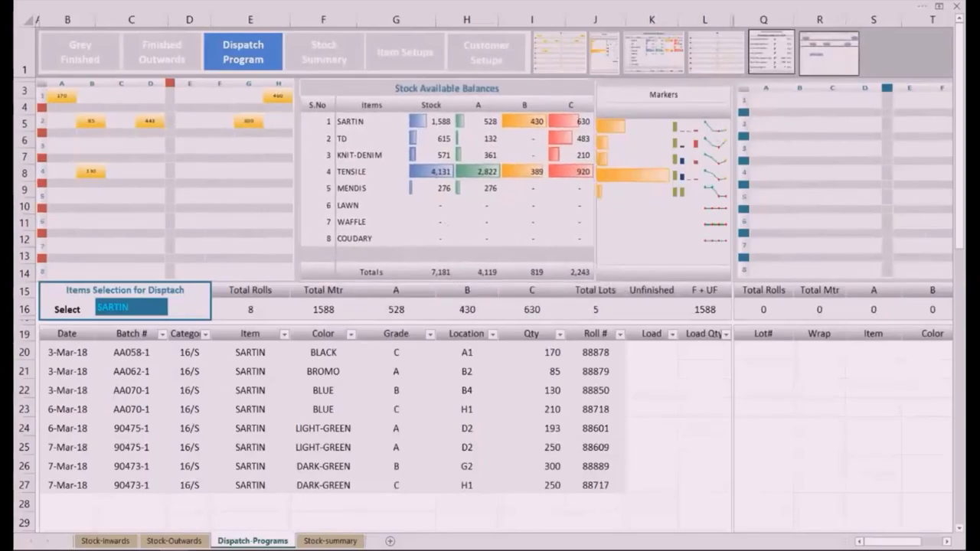
Step: Filter the dispatch stock by item TD, then MENDIS, and settle on SARTIN
key("alt+Down")
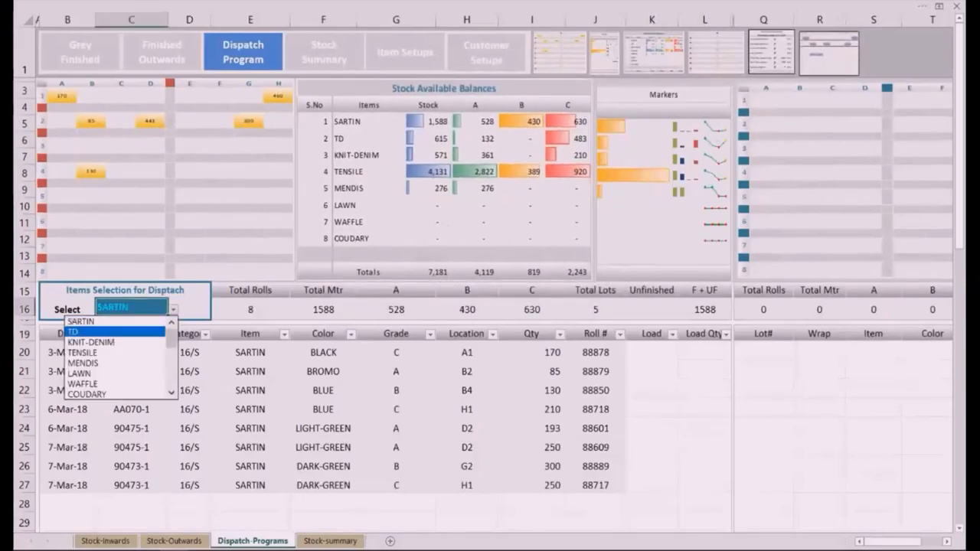
key("Down")
key("Return")
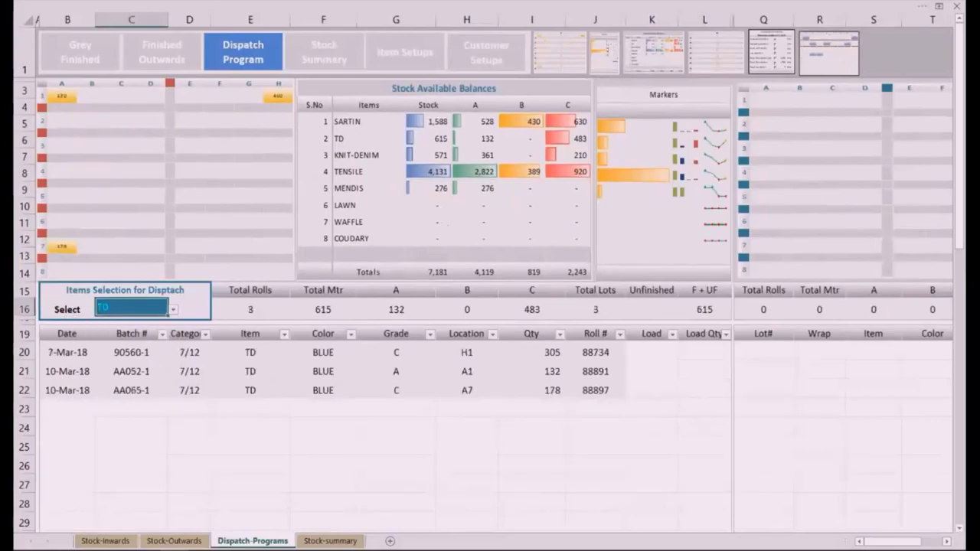
key("alt+Down")
key("Down")
key("Down")
key("Down")
key("Return")
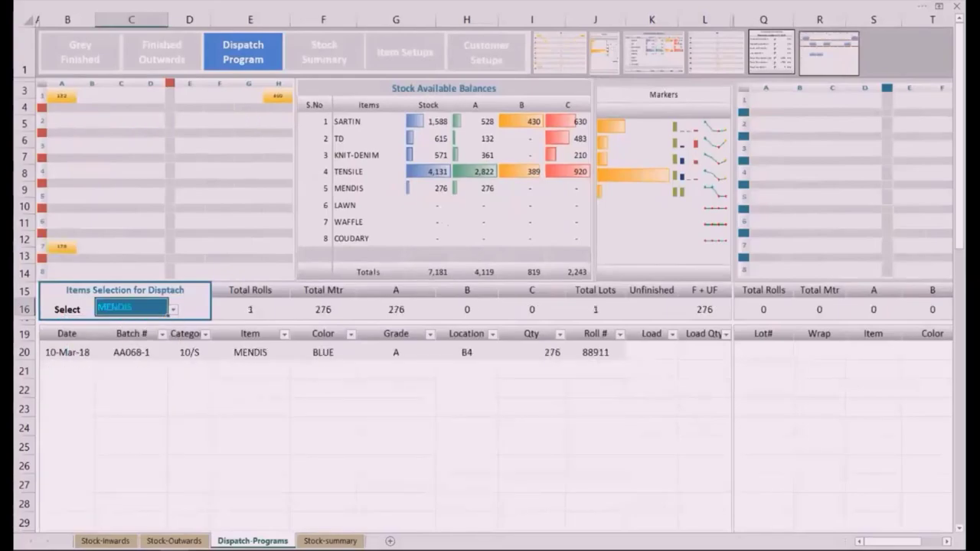
key("alt+Down")
key("Up")
key("Up")
key("Up")
key("Up")
key("Return")
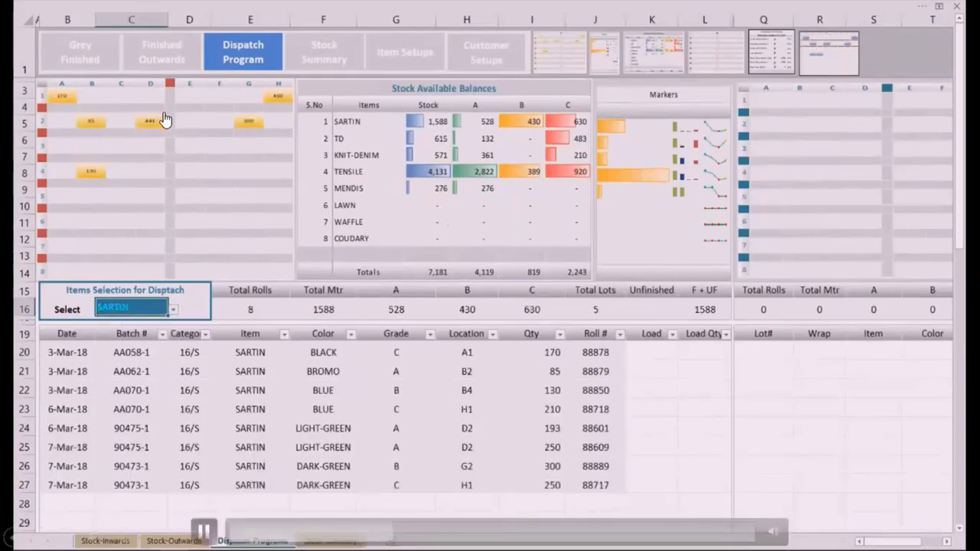
scroll(168, 206, "up", 2)
scroll(306, 140, "up", 1)
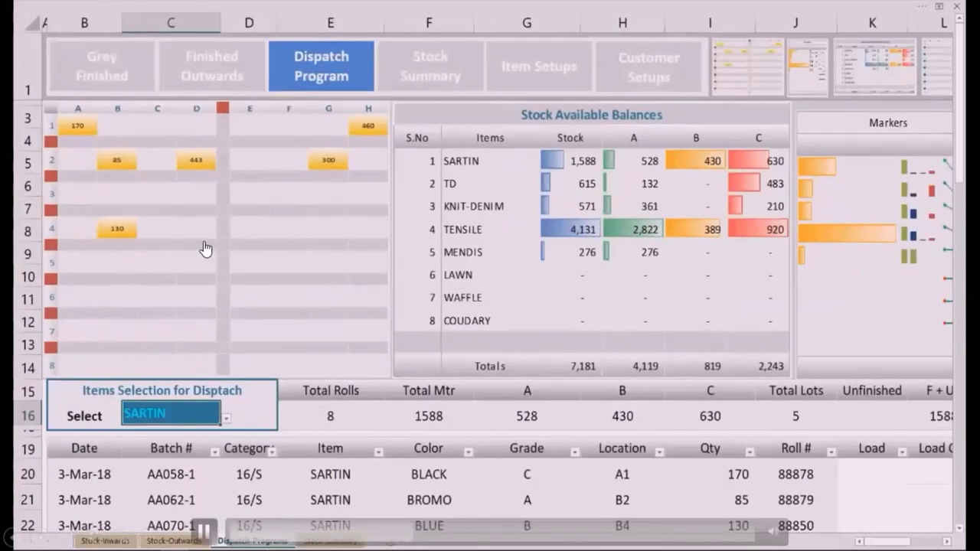
scroll(489, 314, "down", 3)
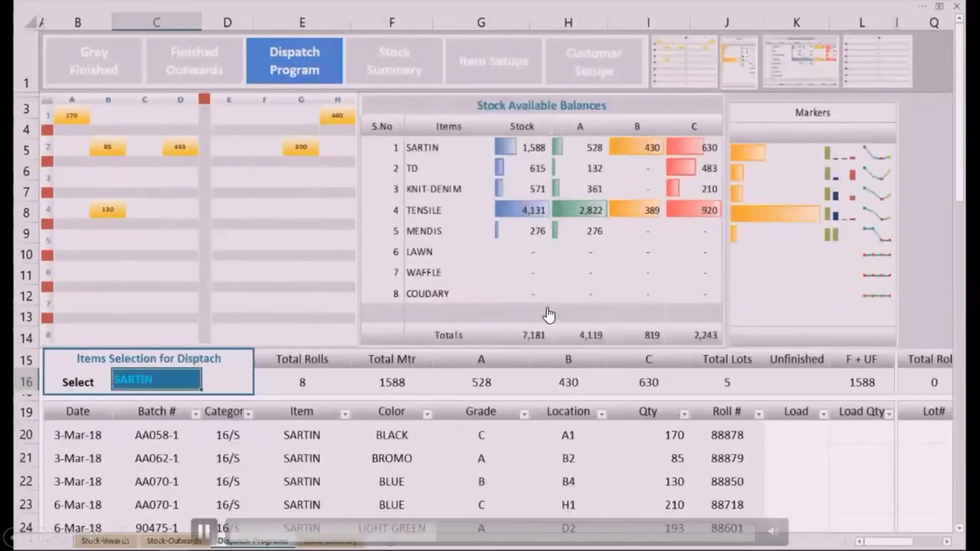
scroll(734, 350, "down", 2)
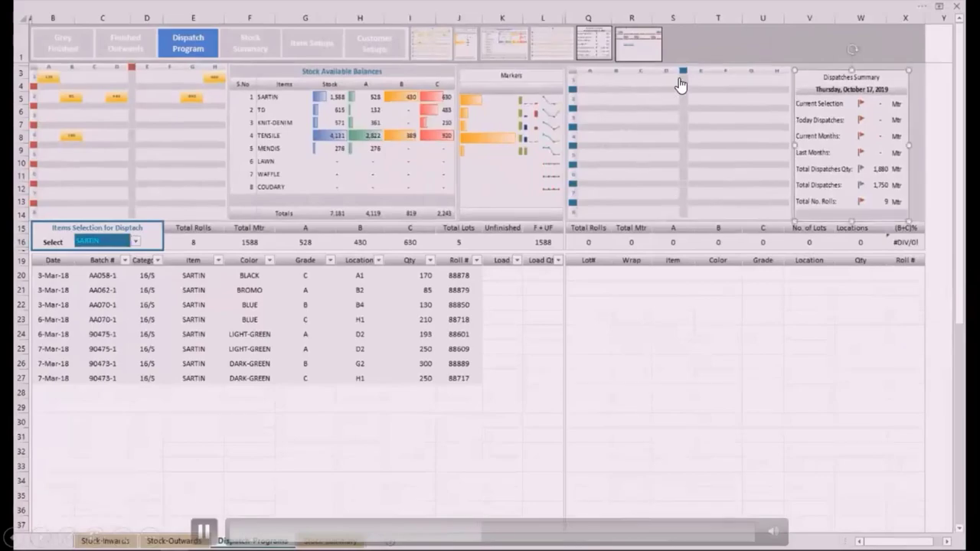
Step: Mark the SARTIN rolls in rows 21, 25 and 26 for loading
key("alt+Down")
key("Return")
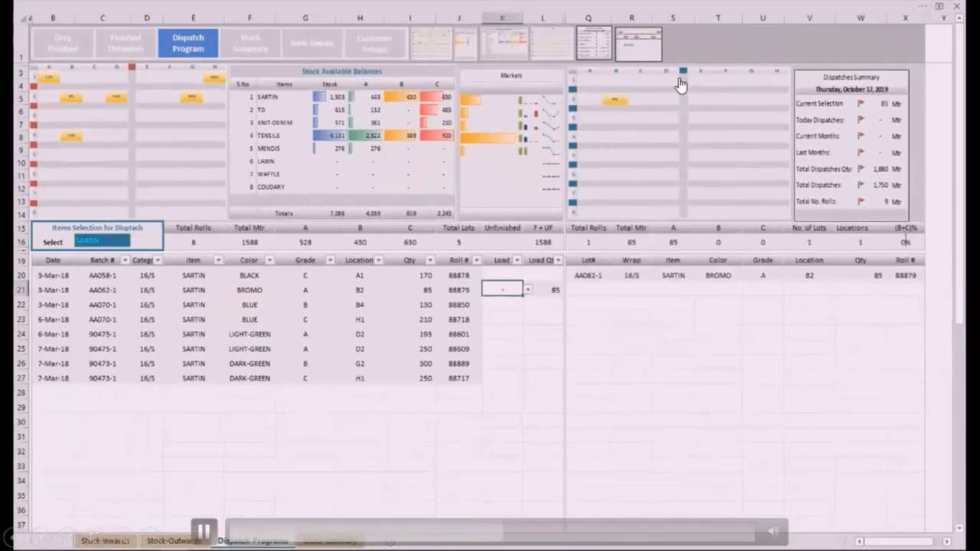
key("Down")
key("Down")
key("Down")
key("Down")
key("alt+Down")
key("Return")
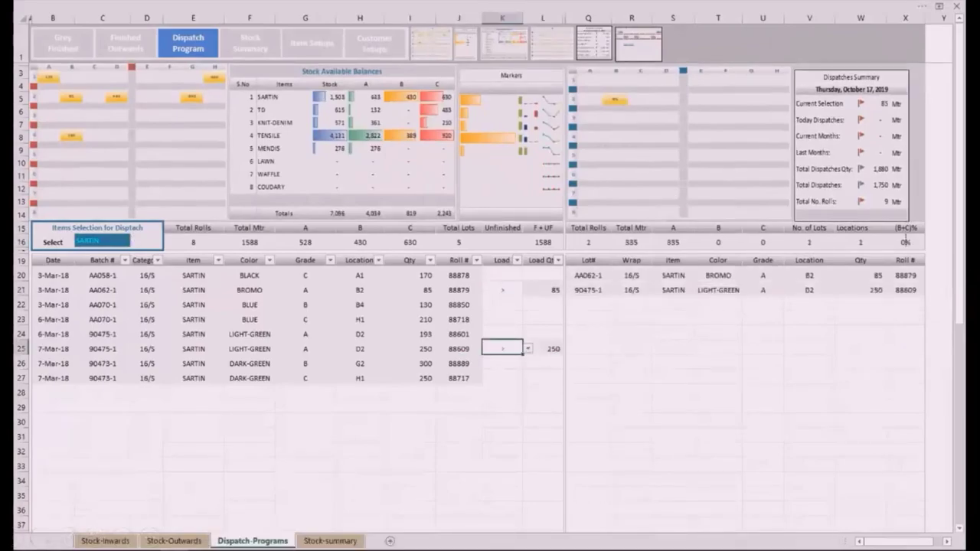
key("Down")
key("alt+Down")
key("Return")
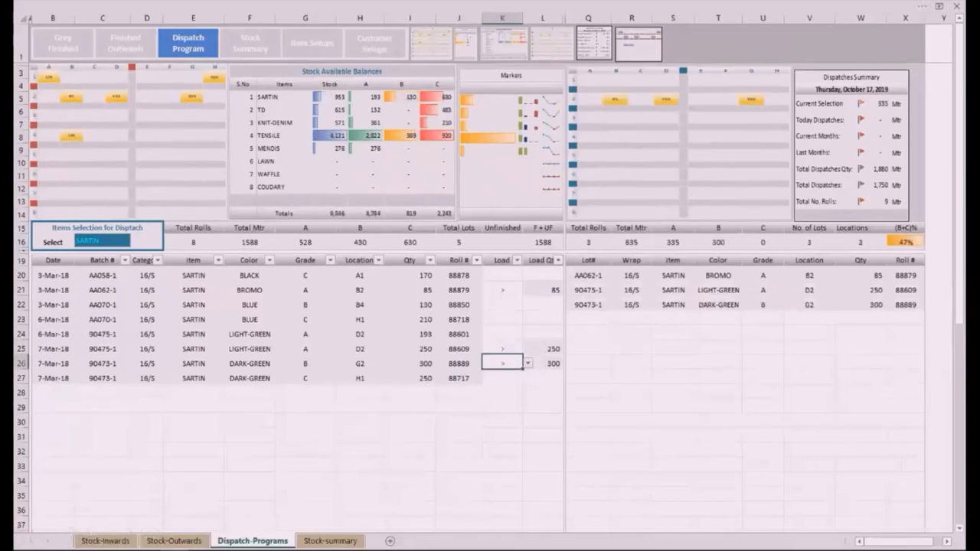
scroll(490, 306, "up", 1)
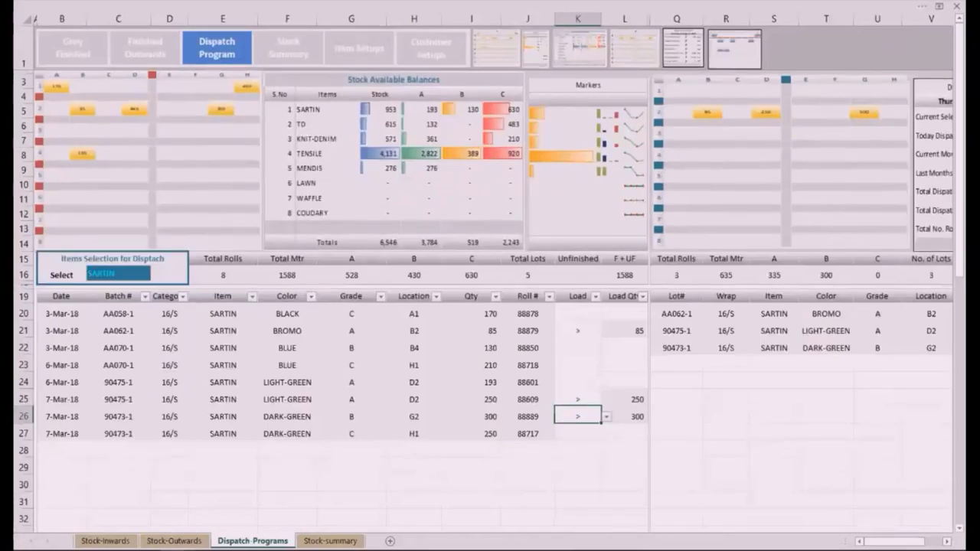
scroll(490, 306, "up", 1)
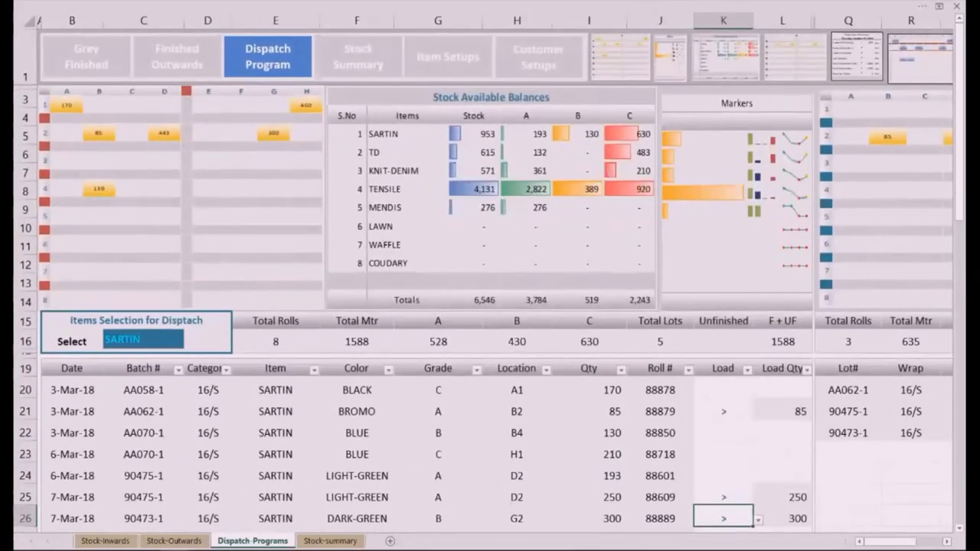
scroll(490, 275, "down", 3)
scroll(490, 275, "down", 1)
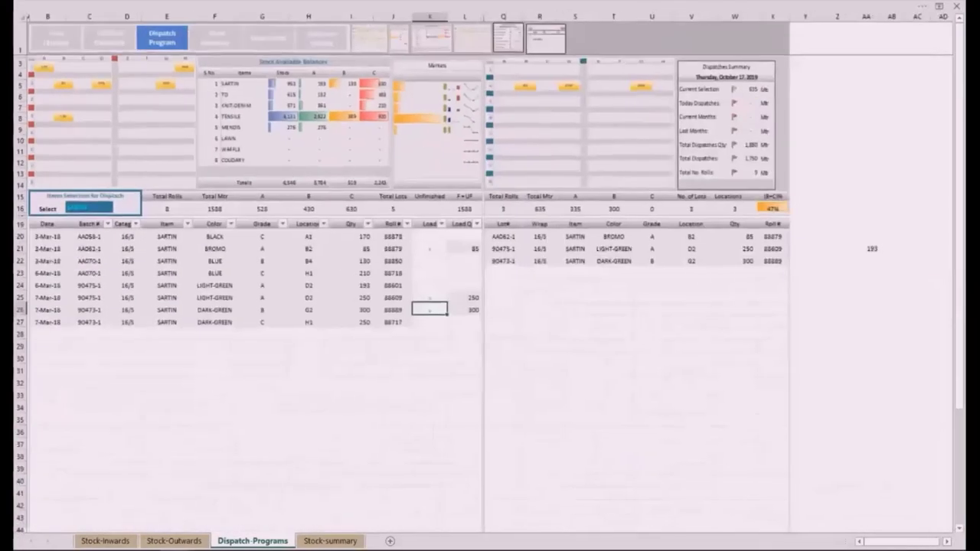
scroll(490, 275, "up", 3)
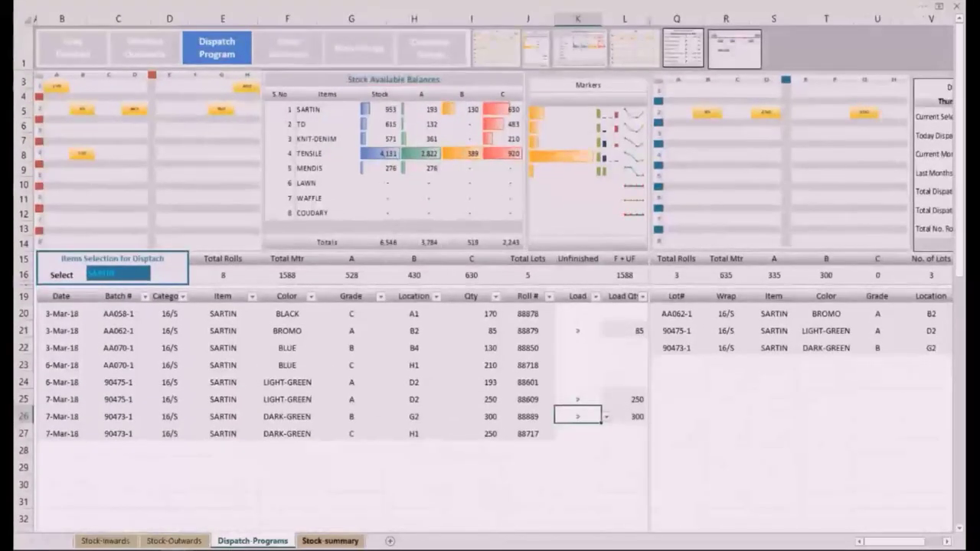
Step: Review the Stock-Inwards and Stock-Outwards sheets, then return to Dispatch-Programs
left_click(106, 540)
scroll(490, 307, "down", 5)
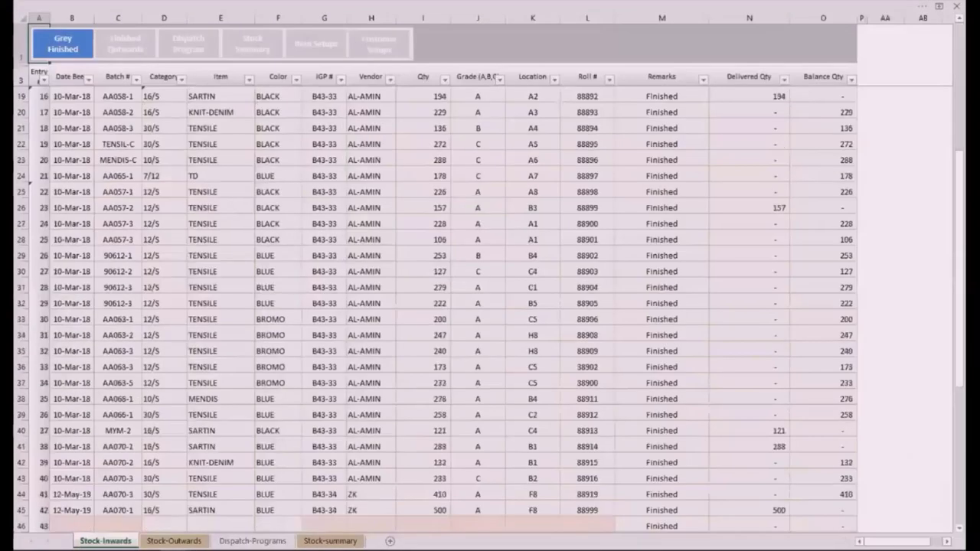
scroll(489, 306, "up", 5)
key("ctrl+Page_Down")
scroll(490, 306, "down", 1)
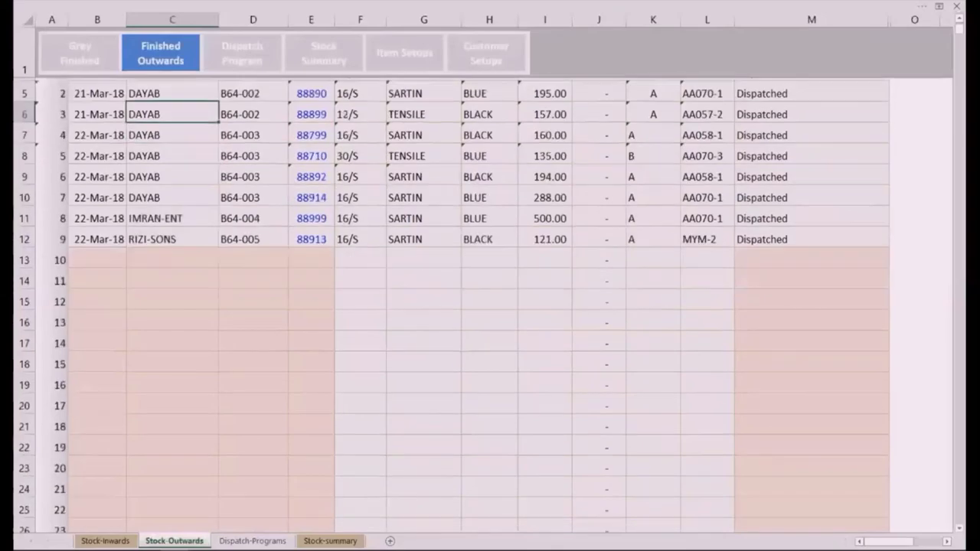
scroll(490, 306, "up", 1)
key("ctrl+Page_Down")
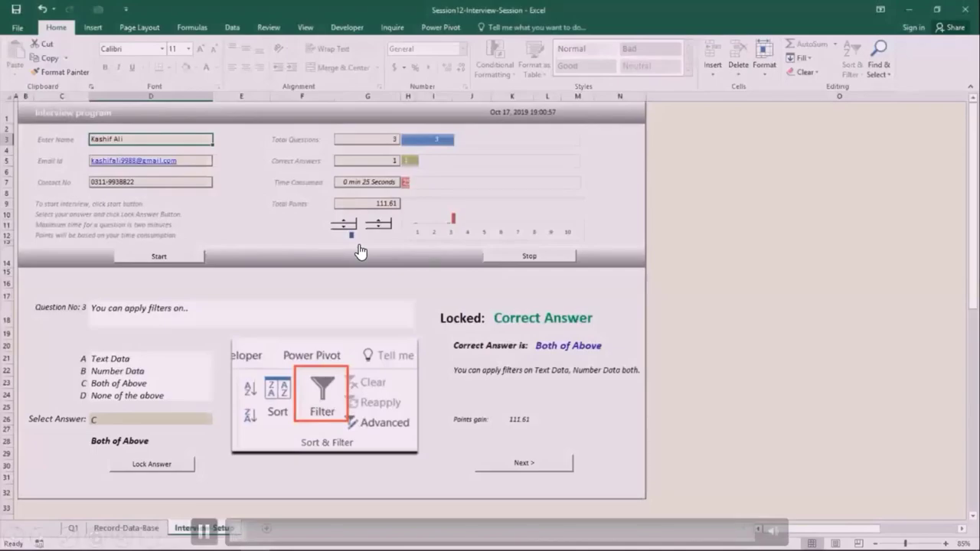
Step: Fill in the new candidate's name, e-mail address and contact number
scroll(360, 251, "up", 6)
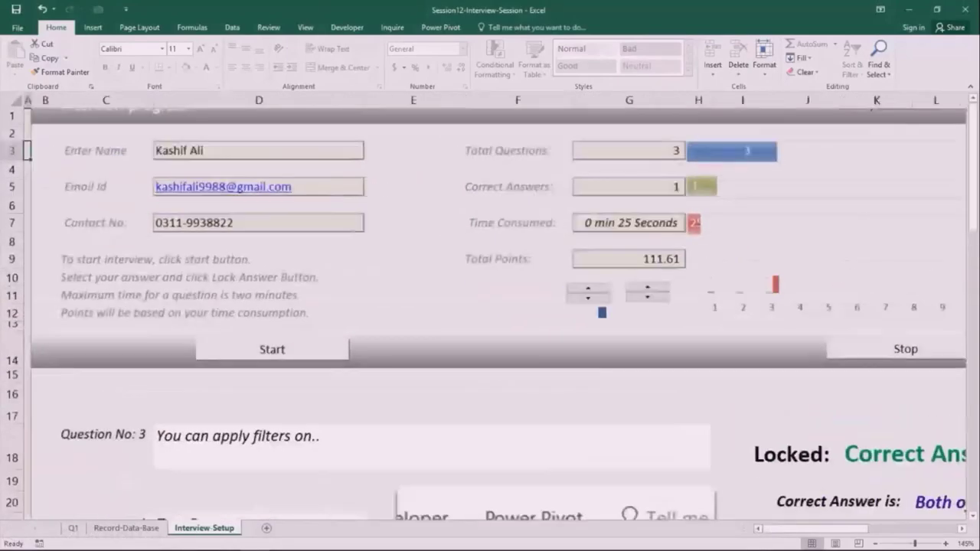
left_click(258, 173)
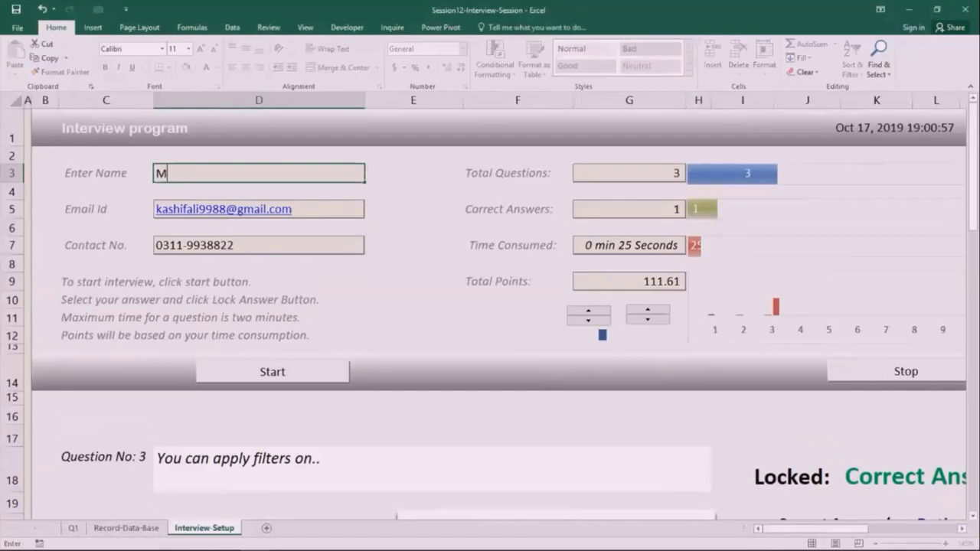
key("Return")
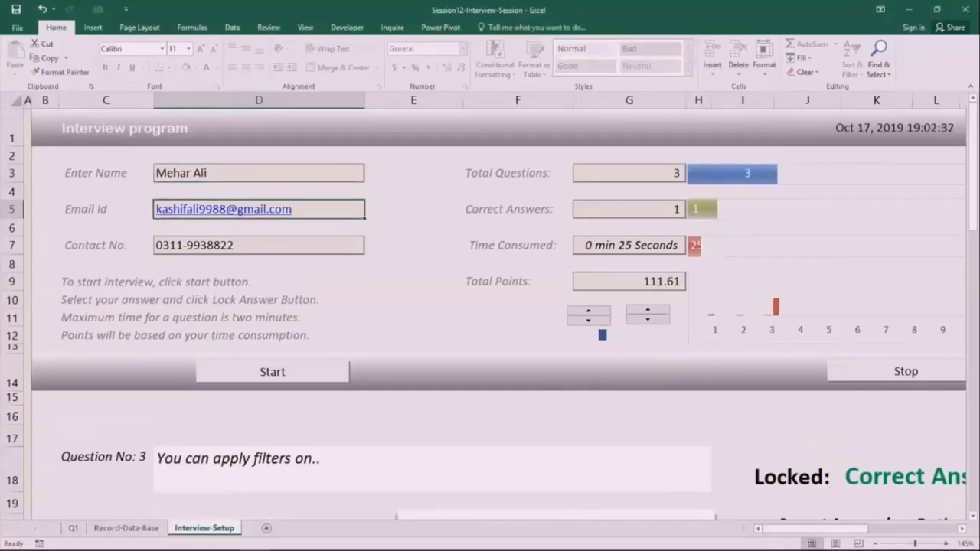
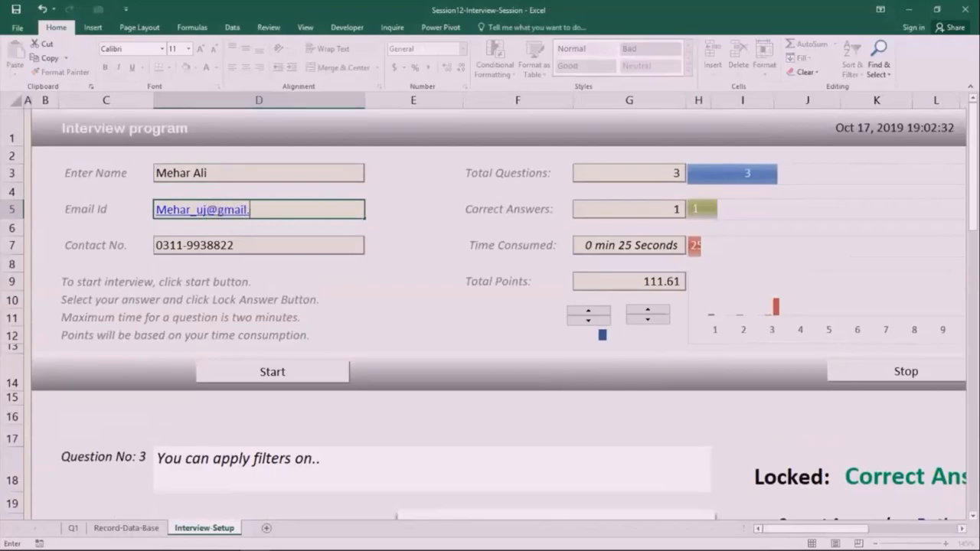
key("Return")
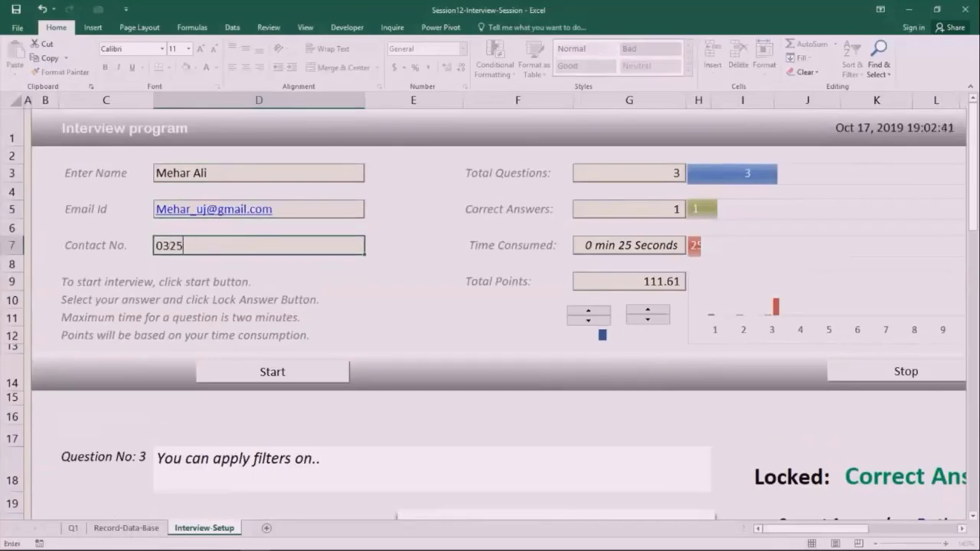
key("Return")
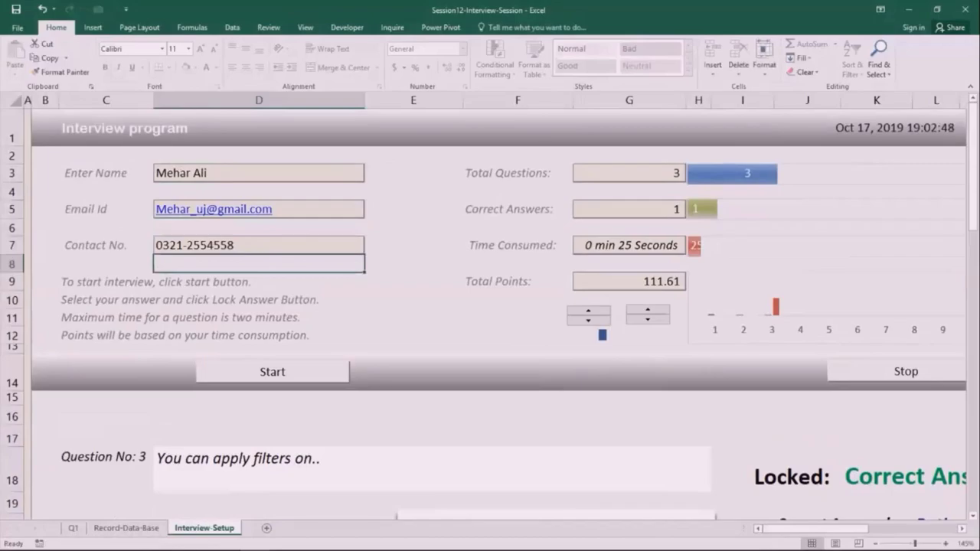
Step: Answer question 2 with choice B and question 3 with C, Both of Above
scroll(490, 306, "down", 4)
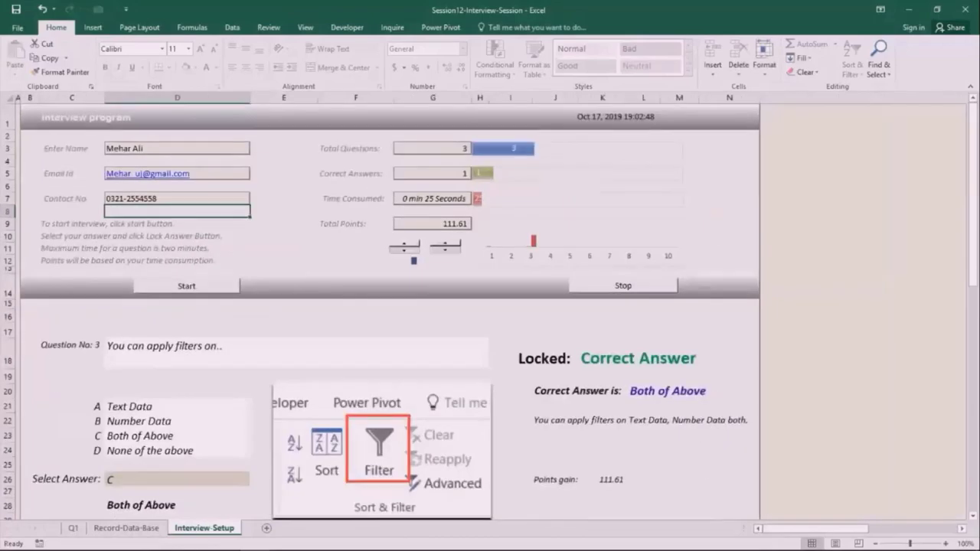
scroll(388, 290, "left", 2)
scroll(388, 290, "up", 2)
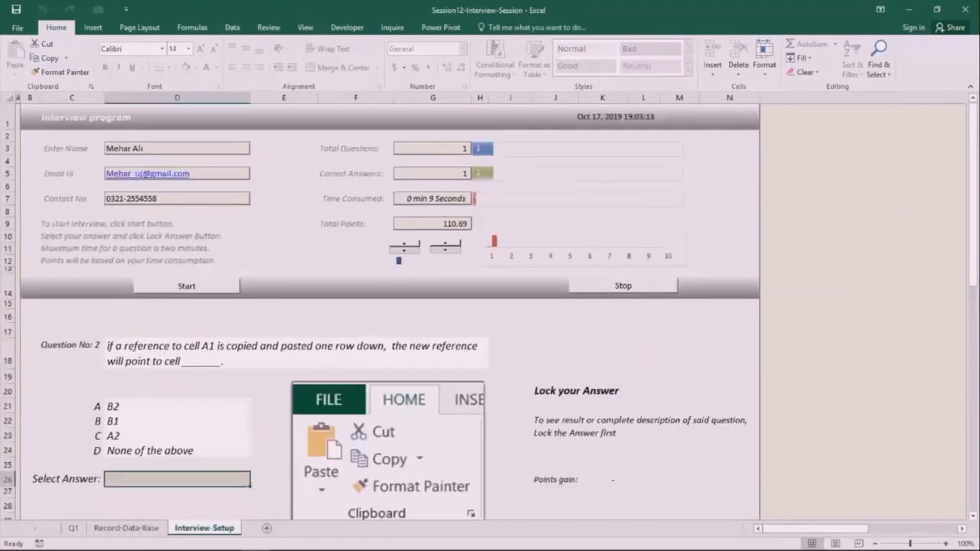
key("alt+Down")
key("Down")
key("Down")
key("Return")
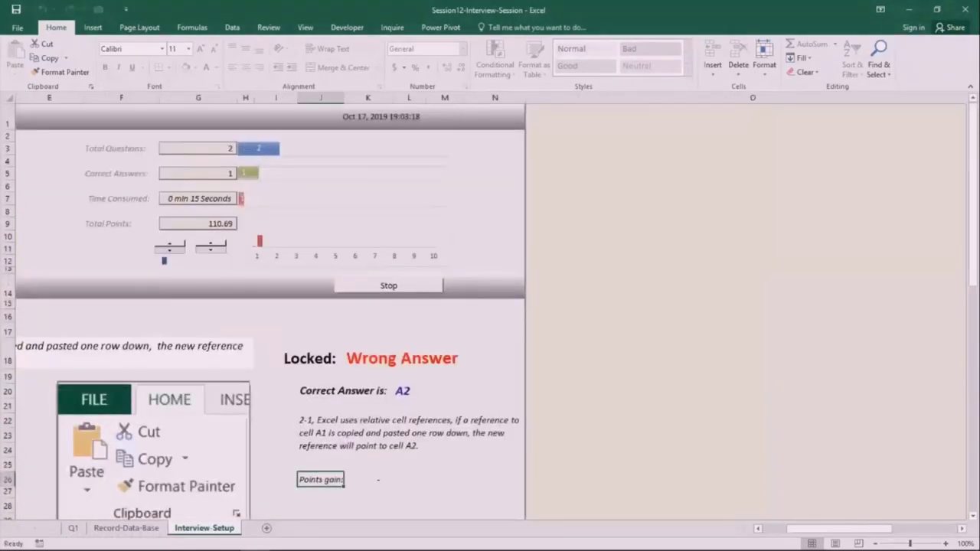
scroll(804, 164, "left", 1)
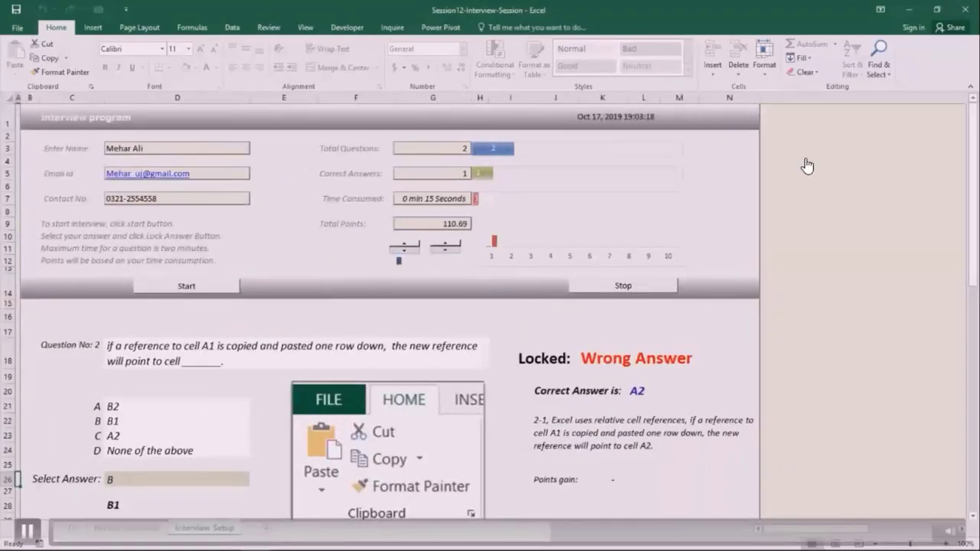
scroll(804, 163, "down", 1)
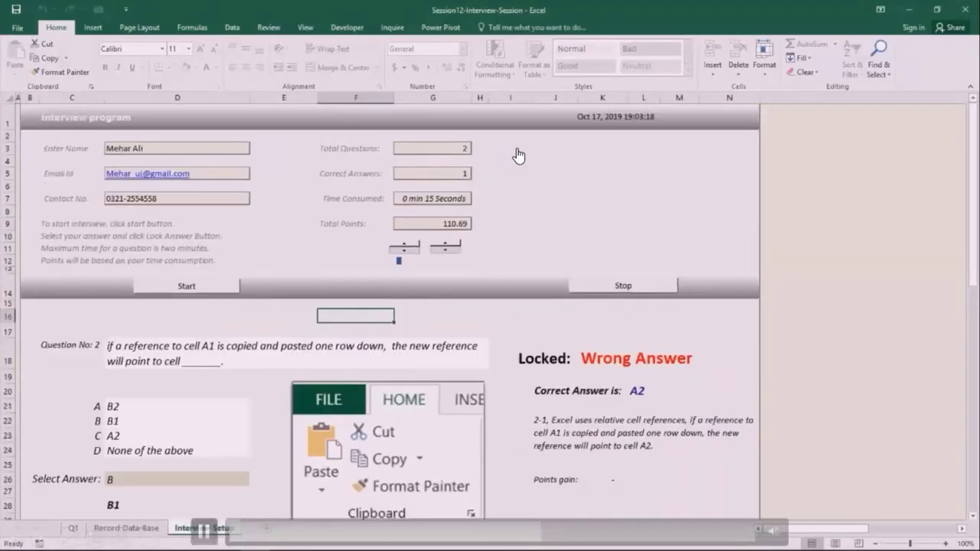
key("alt+Down")
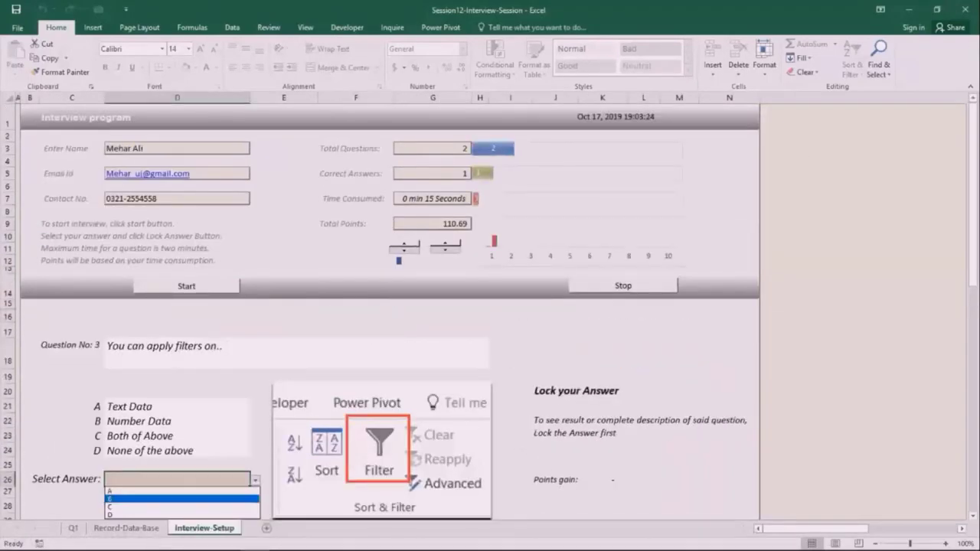
key("Down")
key("Down")
key("Down")
key("Return")
scroll(518, 156, "down", 1)
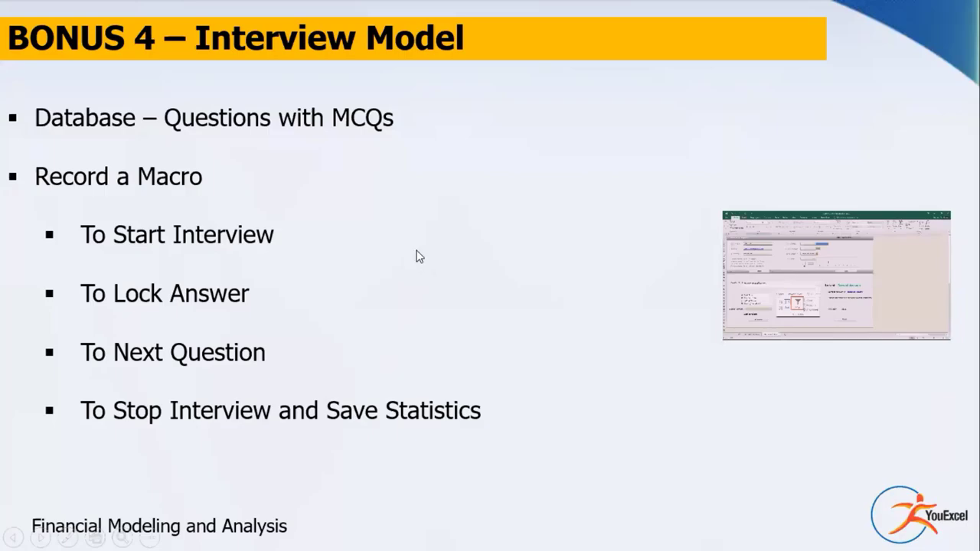
Step: Advance to the About YouExcel slide and reveal its title and first bullet
left_click(420, 256)
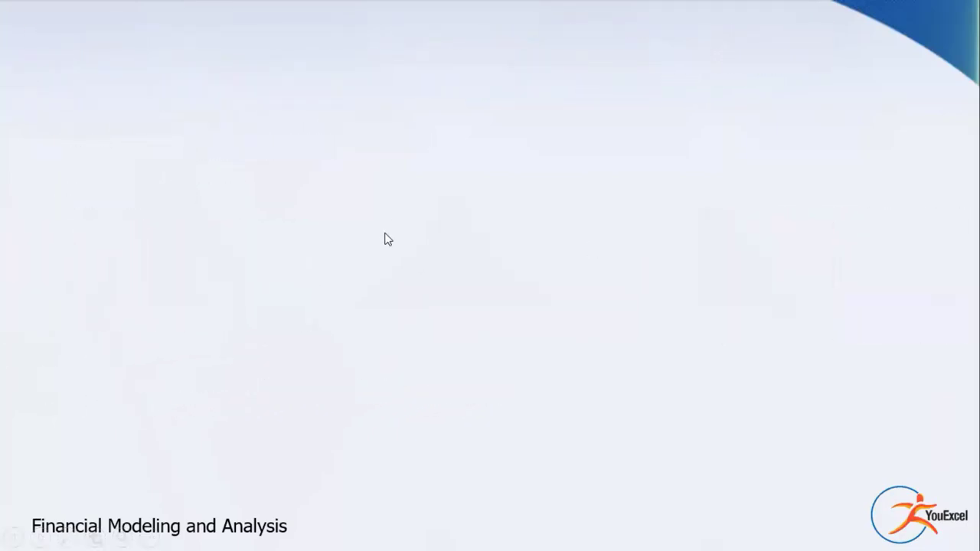
left_click(687, 120)
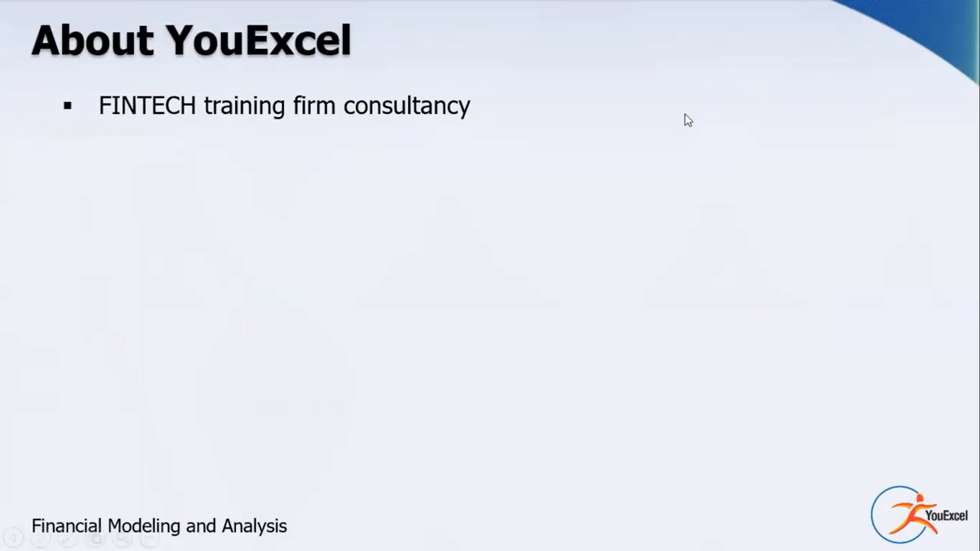